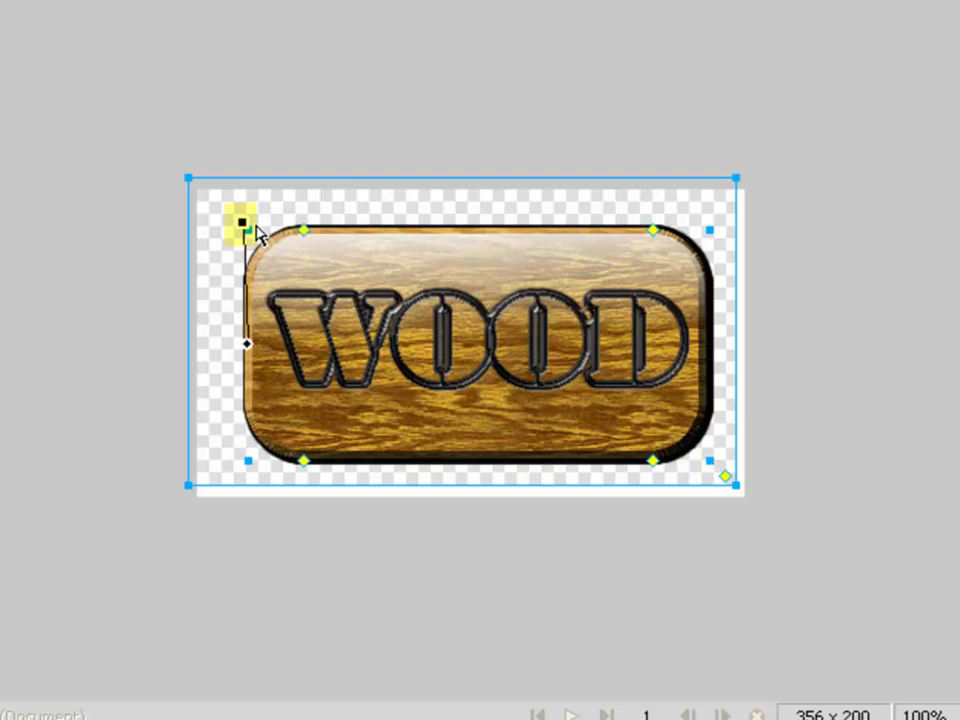
Open the New Document dialog for a 350 × 200 px transparent canvas.
key("ctrl+n")
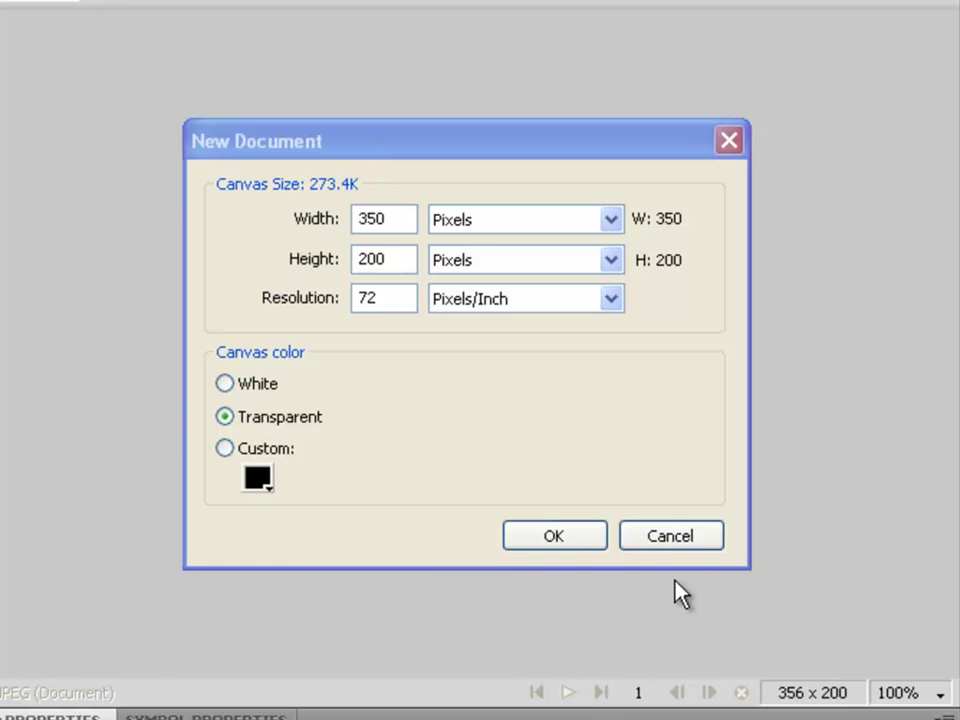
Create the blank 350 × 200 transparent canvas and pick the Rounded Rectangle tool.
left_click(565, 543)
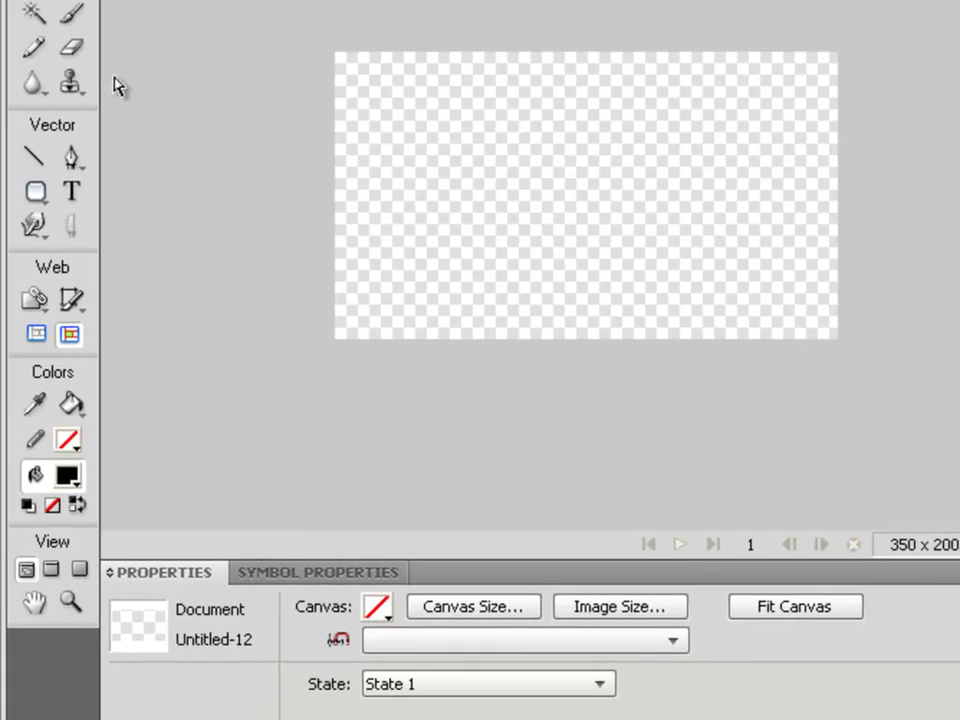
left_click(71, 18)
left_click(35, 195)
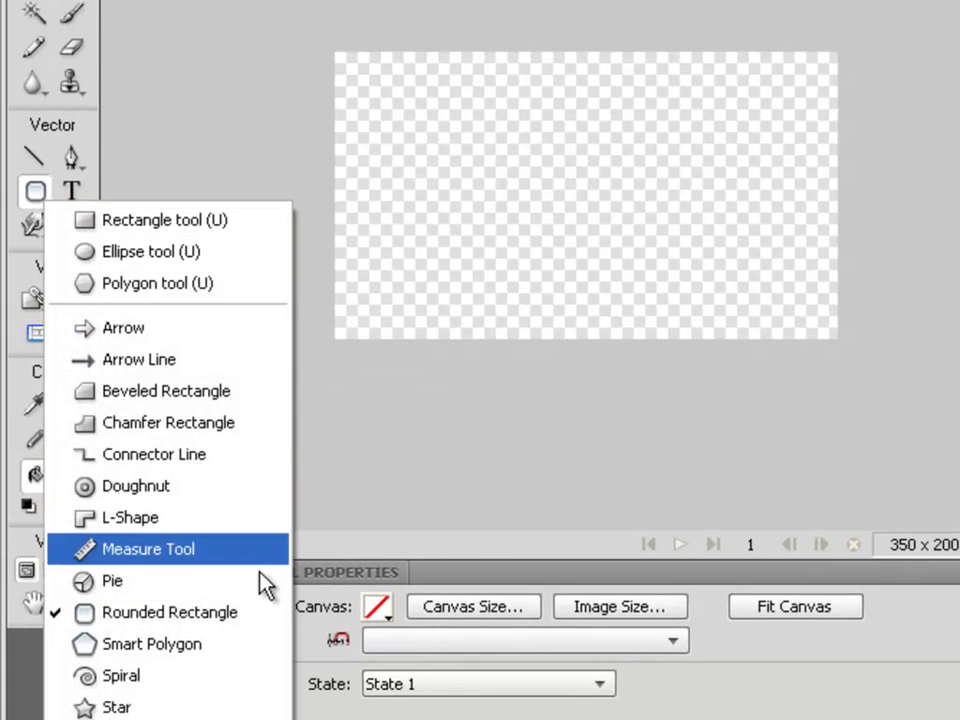
left_click(260, 616)
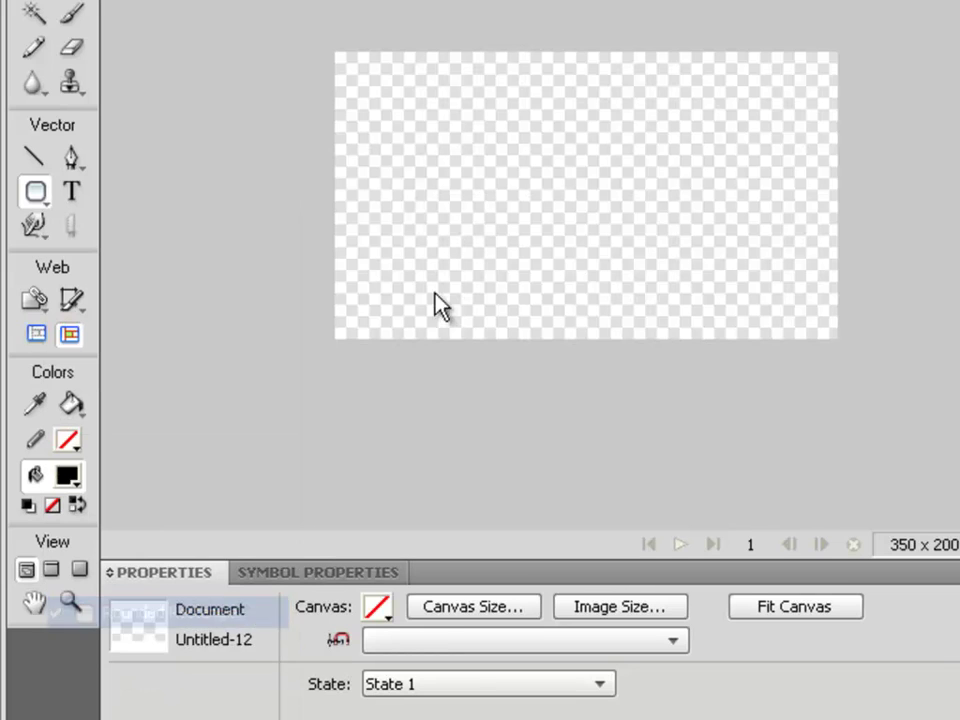
Draw a roughly 336 × 156 px rounded rectangle across the canvas and deepen its corner radius.
left_click_drag(348, 96, 825, 306)
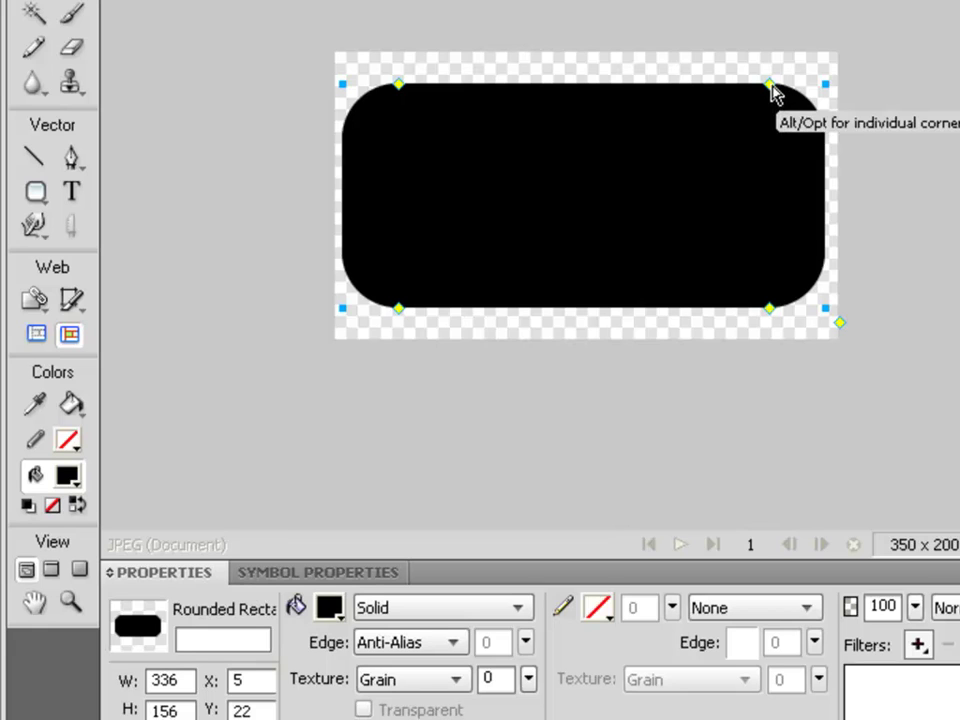
mouse_move(770, 87)
left_mouse_down()
mouse_move(779, 87)
mouse_move(738, 86)
mouse_move(778, 86)
mouse_move(751, 86)
left_mouse_up()
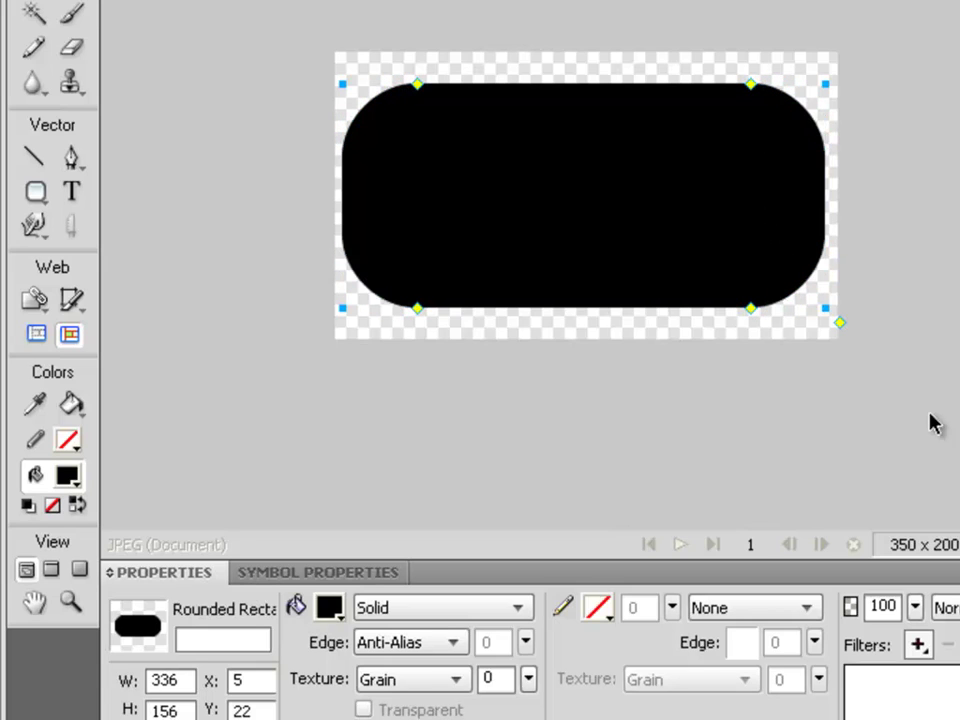
key("k")
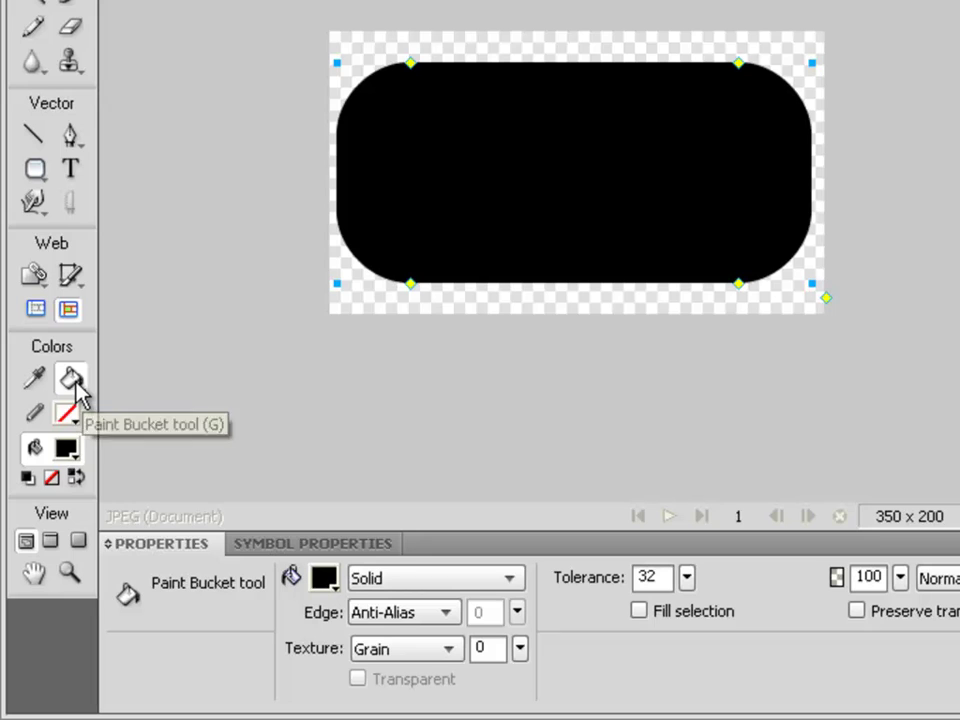
Set the fill to Pattern > Wood and apply it to the rounded rectangle.
left_click(510, 580)
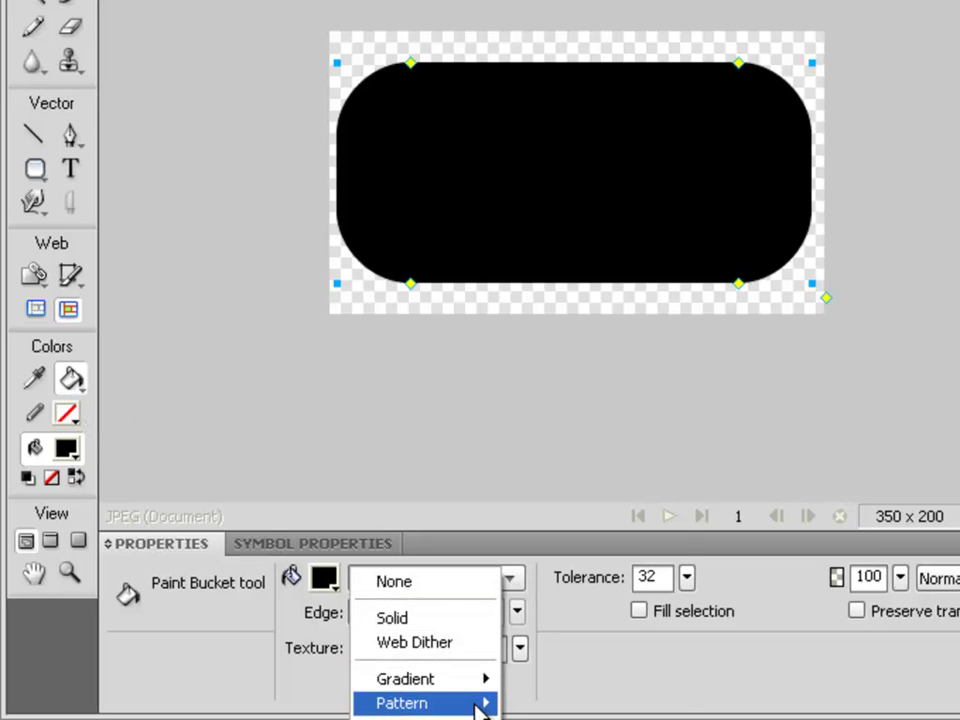
mouse_move(482, 703)
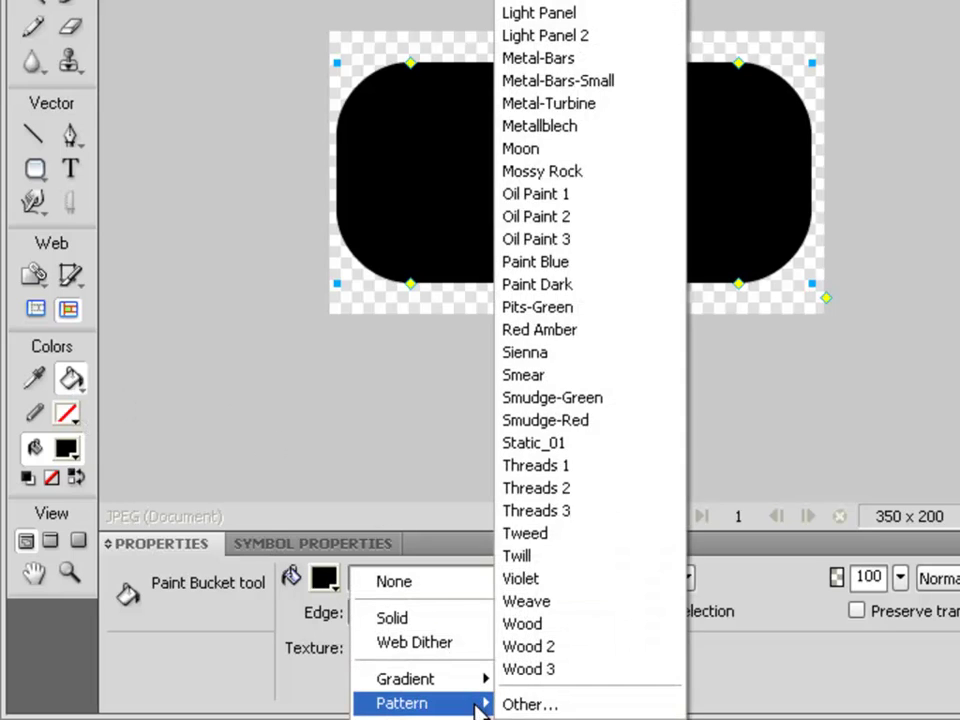
left_click(571, 626)
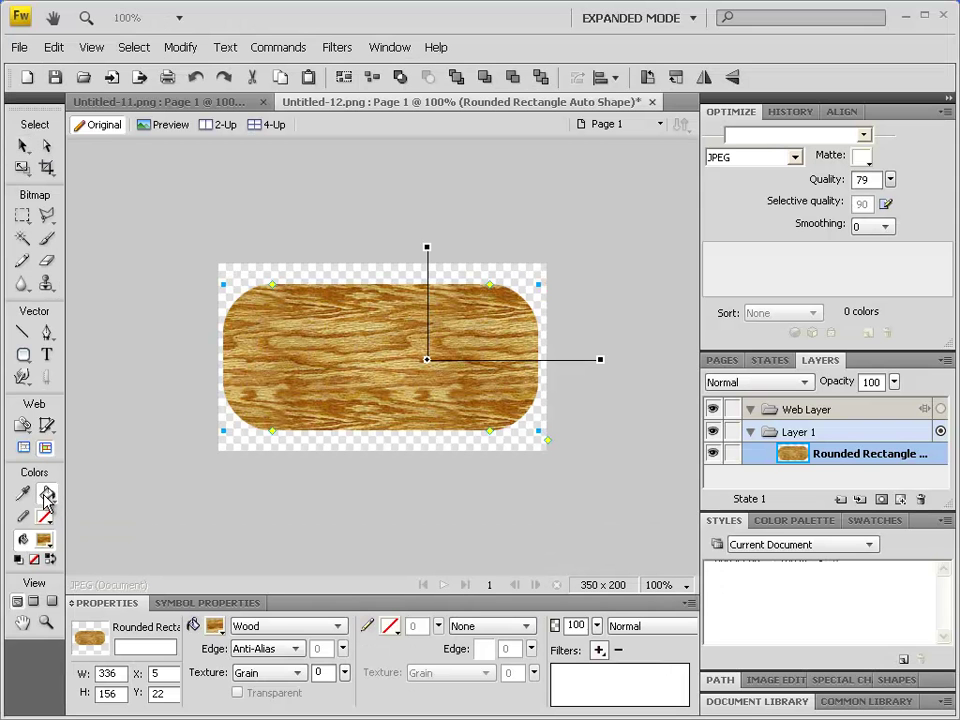
left_click(70, 378)
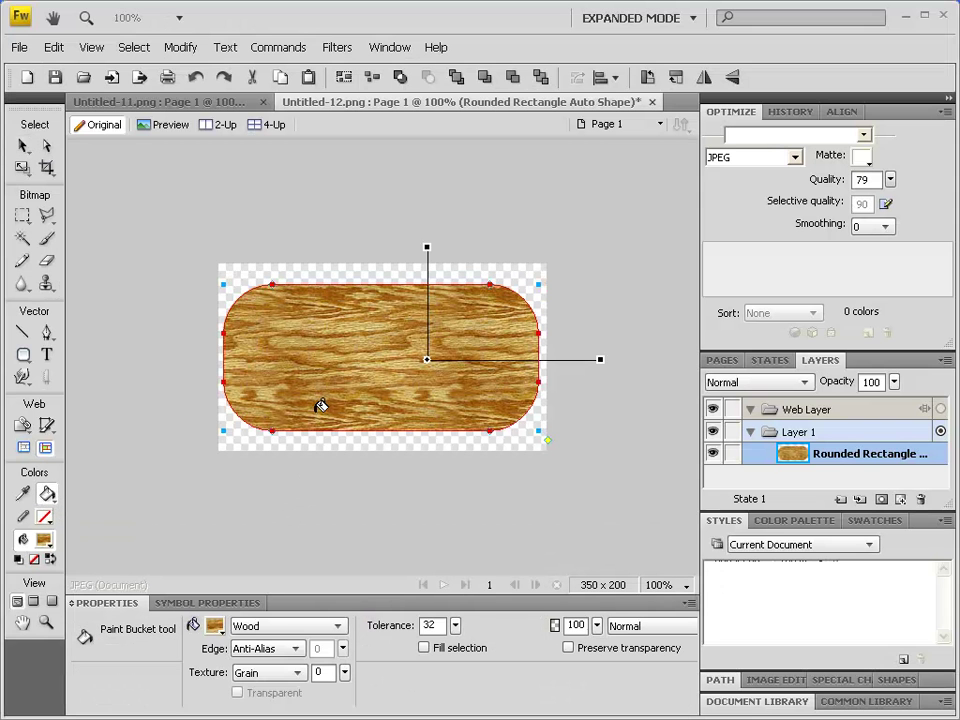
Select the wood shape and add an Inner Bevel filter with the Flat style.
left_click(24, 148)
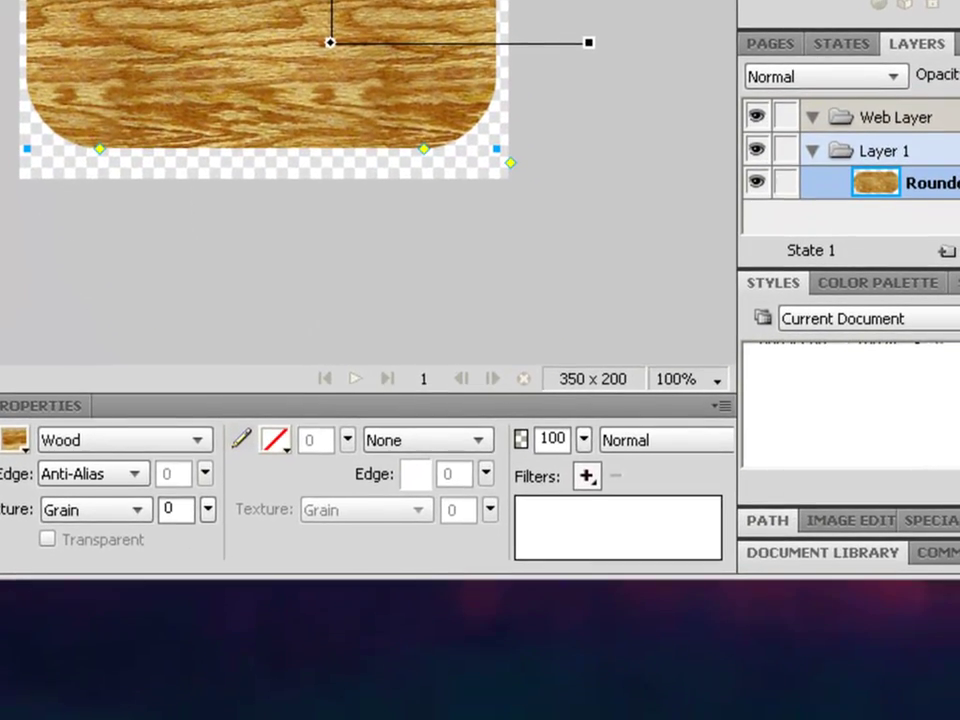
left_click(588, 477)
mouse_move(665, 593)
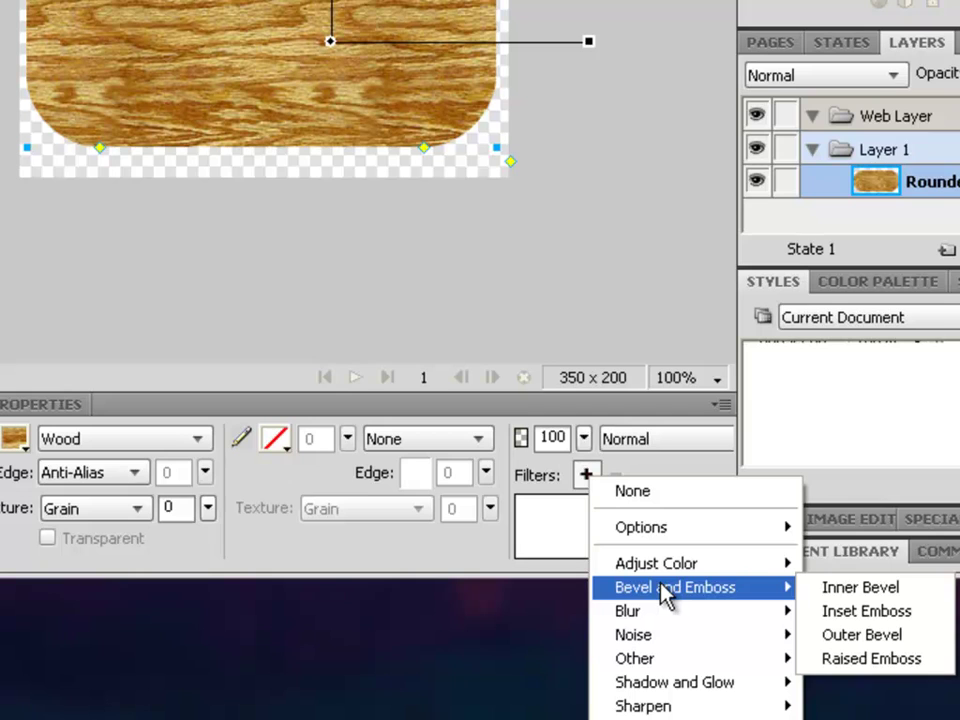
left_click(822, 597)
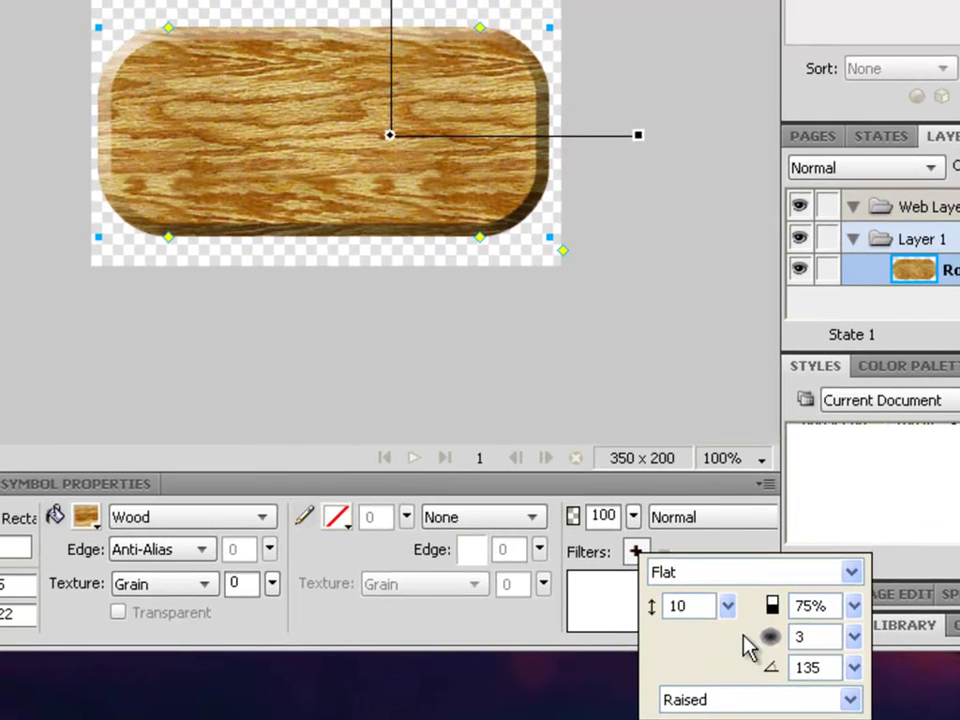
left_click(851, 574)
left_click(851, 594)
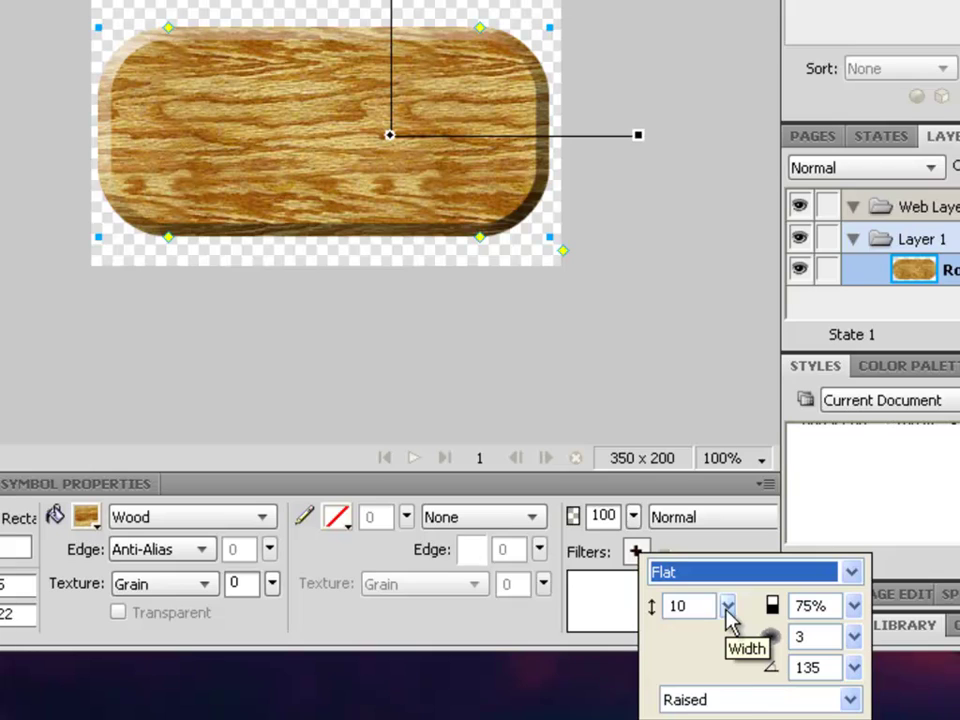
Set the bevel to width 5, contrast 100%, softness 0 and lighting angle 136.
left_click_drag(727, 612, 729, 561)
left_click_drag(735, 609, 731, 673)
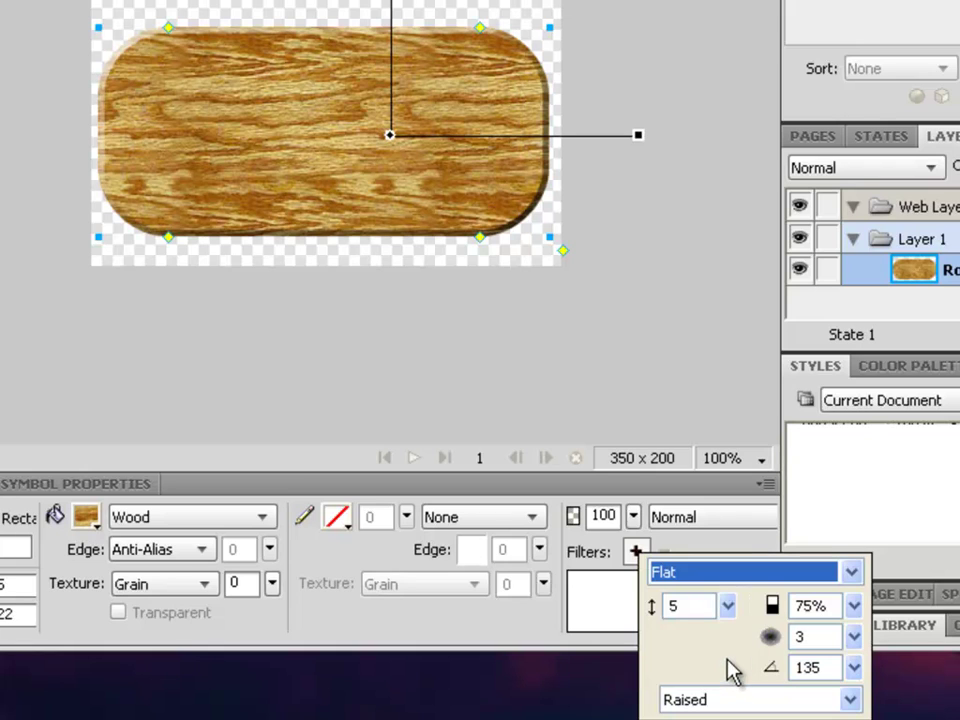
left_click_drag(853, 618, 855, 681)
left_click_drag(855, 607, 853, 544)
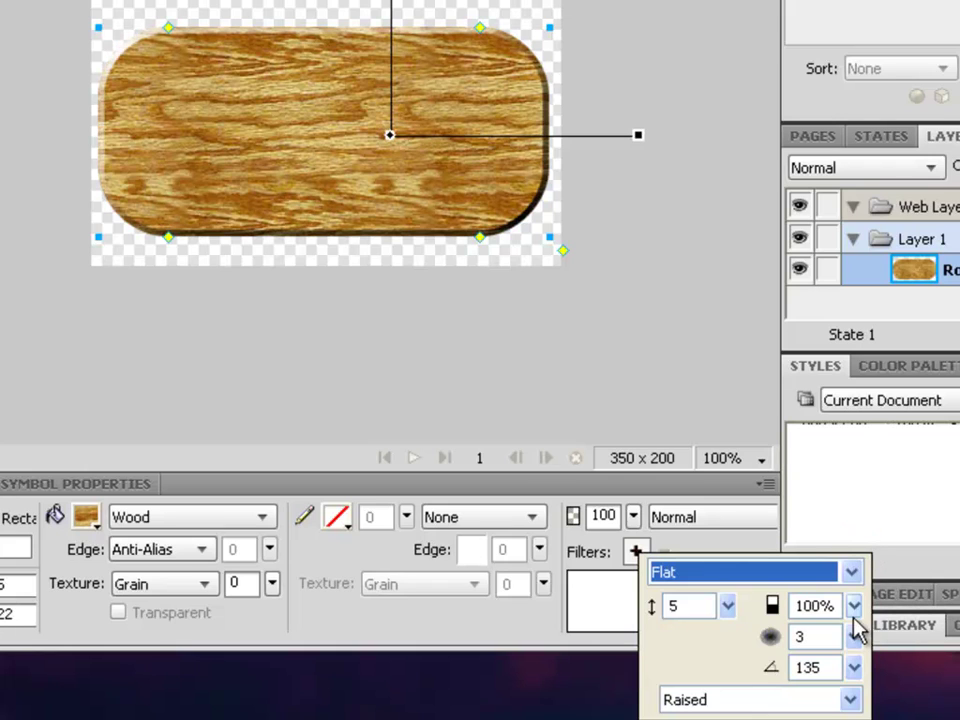
left_click_drag(853, 640, 860, 716)
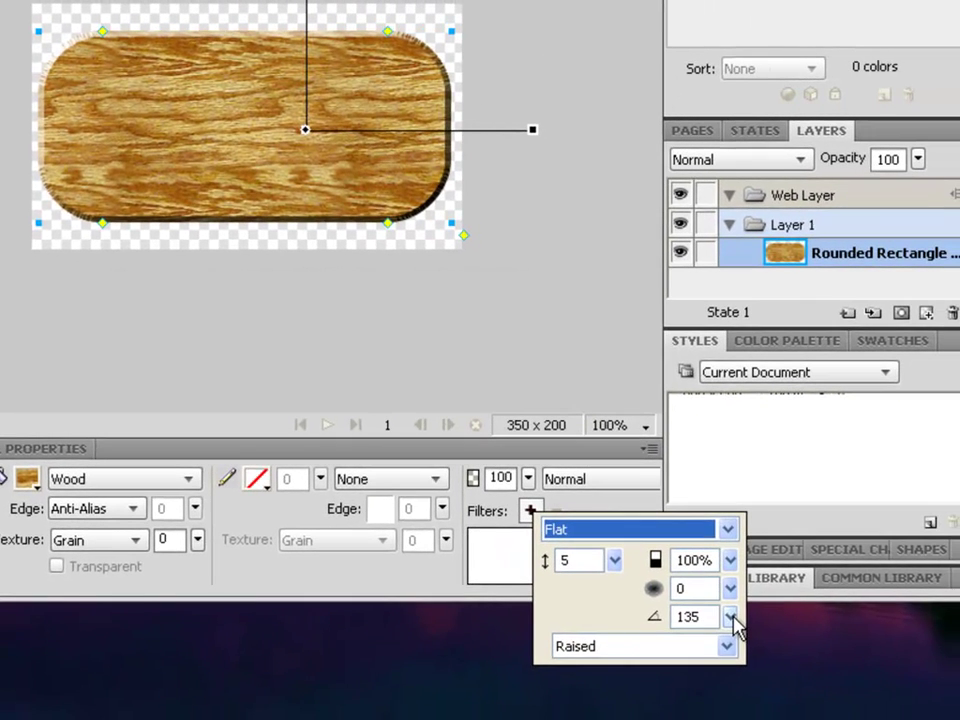
left_click(786, 642)
mouse_move(703, 660)
left_mouse_down()
mouse_move(718, 642)
mouse_move(692, 668)
mouse_move(697, 686)
mouse_move(707, 654)
mouse_move(724, 662)
mouse_move(697, 660)
mouse_move(703, 626)
left_mouse_up()
key("Return")
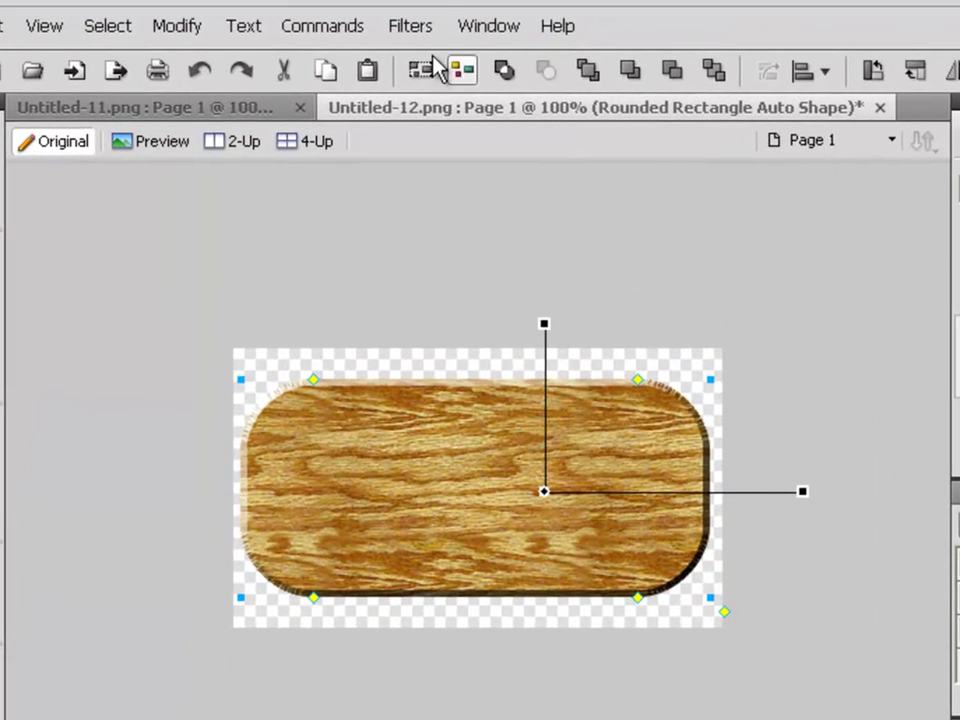
Choose Filters > Adjust Color > Hue/Saturation on the wood shape and move the conversion warning aside.
left_click(337, 48)
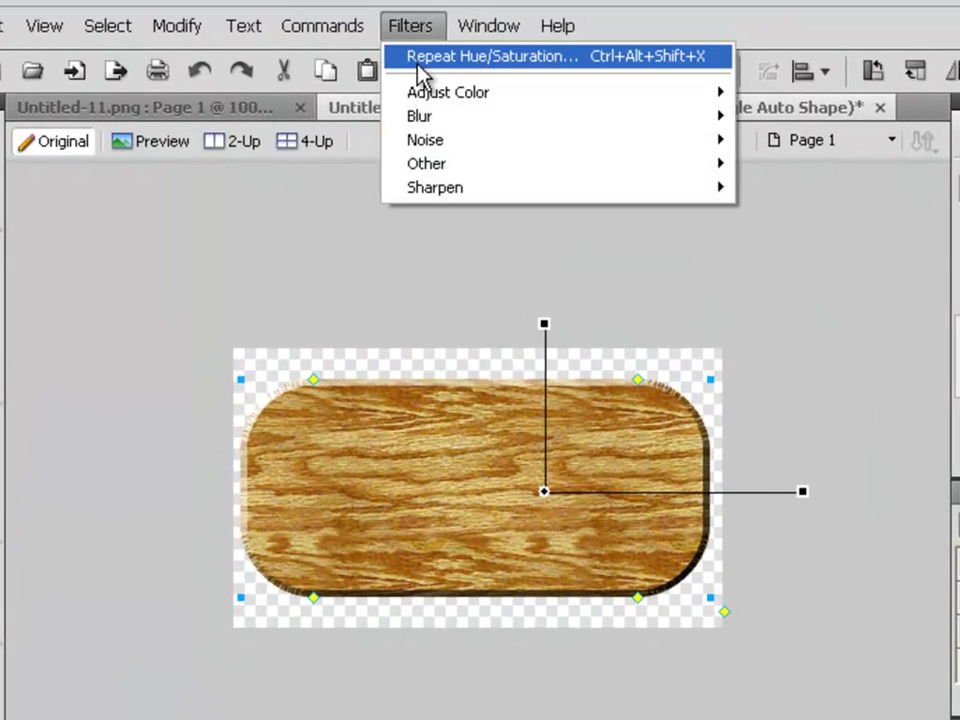
mouse_move(419, 90)
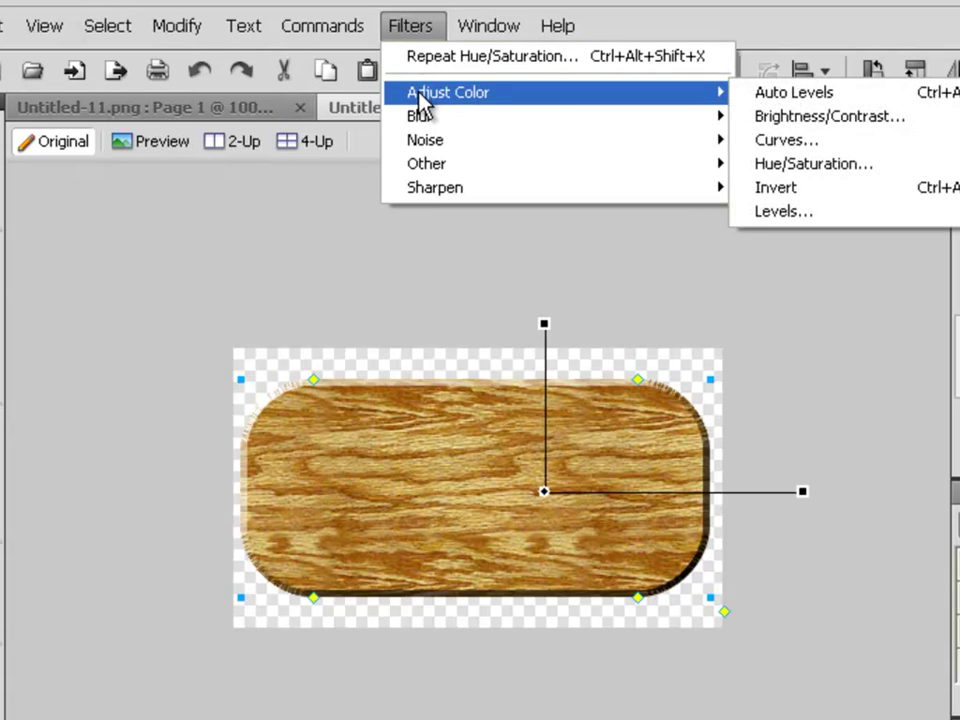
left_click(890, 172)
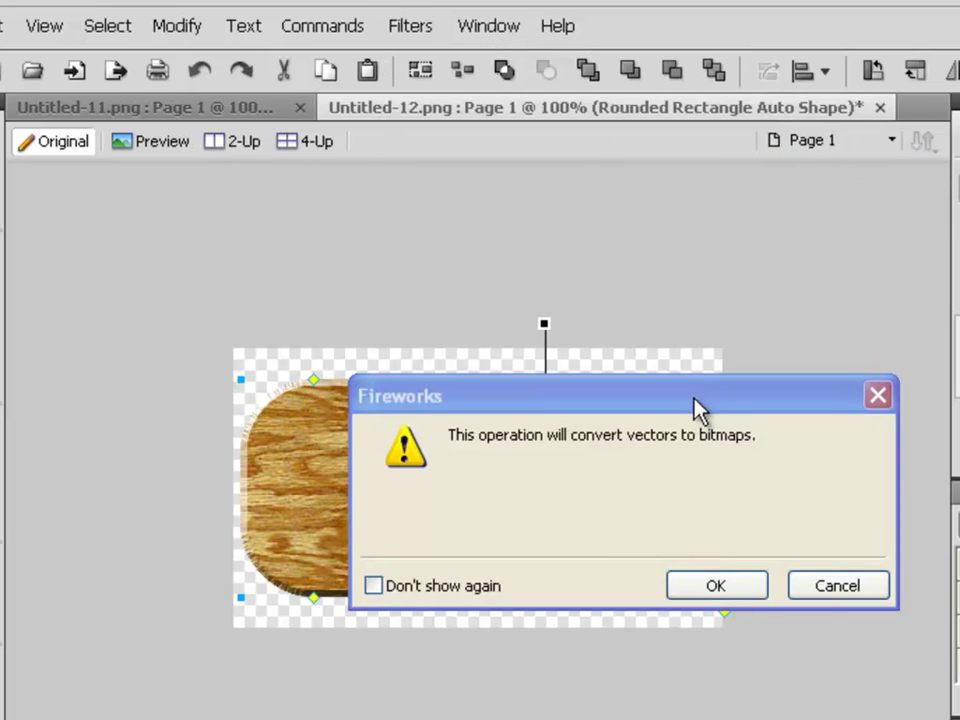
left_click_drag(692, 404, 588, 341)
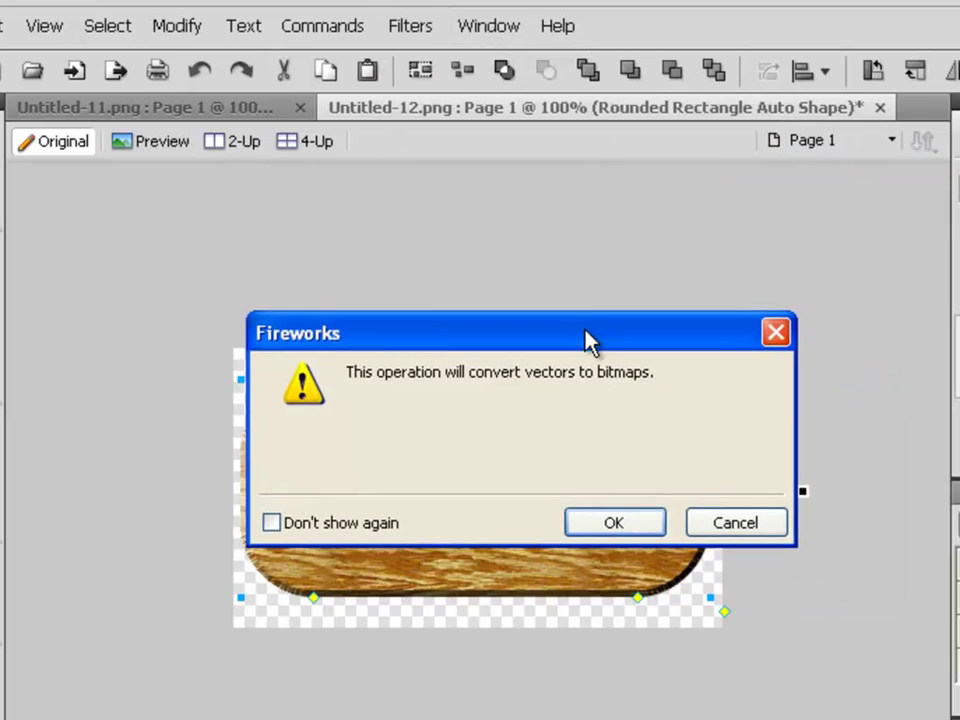
Confirm the bitmap conversion and reset the Hue/Saturation values to 0.
left_click(628, 523)
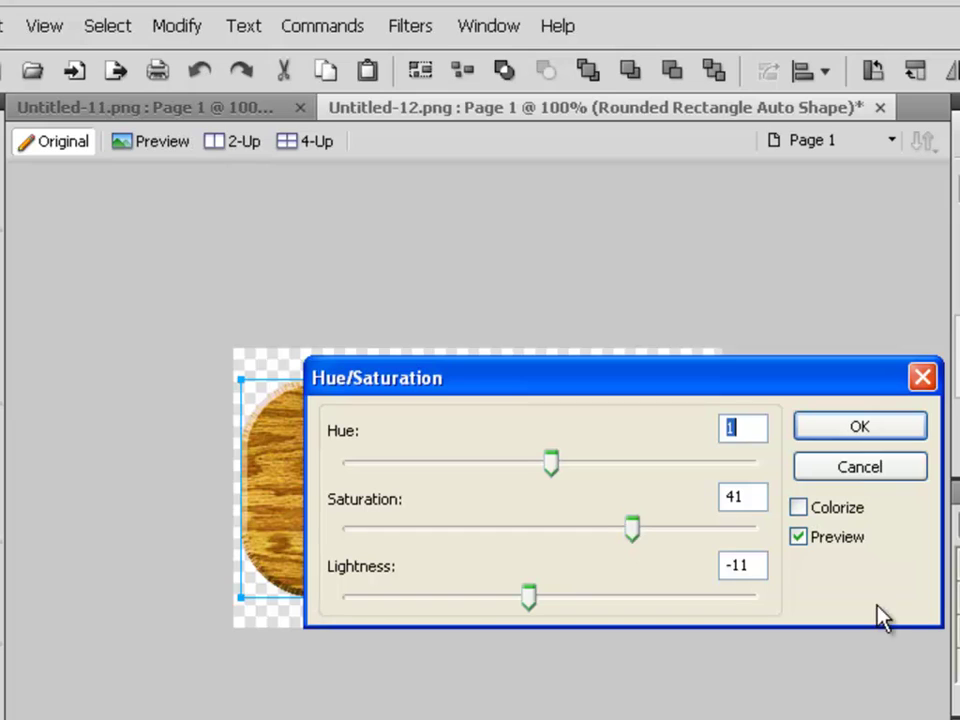
left_click_drag(633, 525, 553, 528)
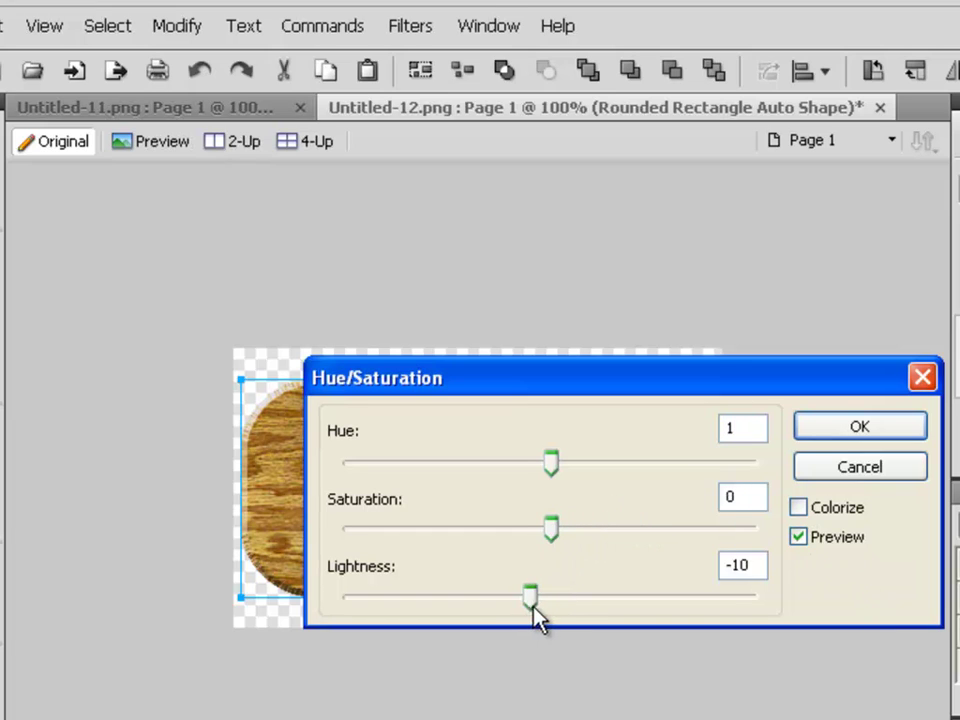
left_click_drag(565, 612, 568, 612)
left_click_drag(743, 430, 690, 439)
type("0")
left_click_drag(763, 564, 703, 563)
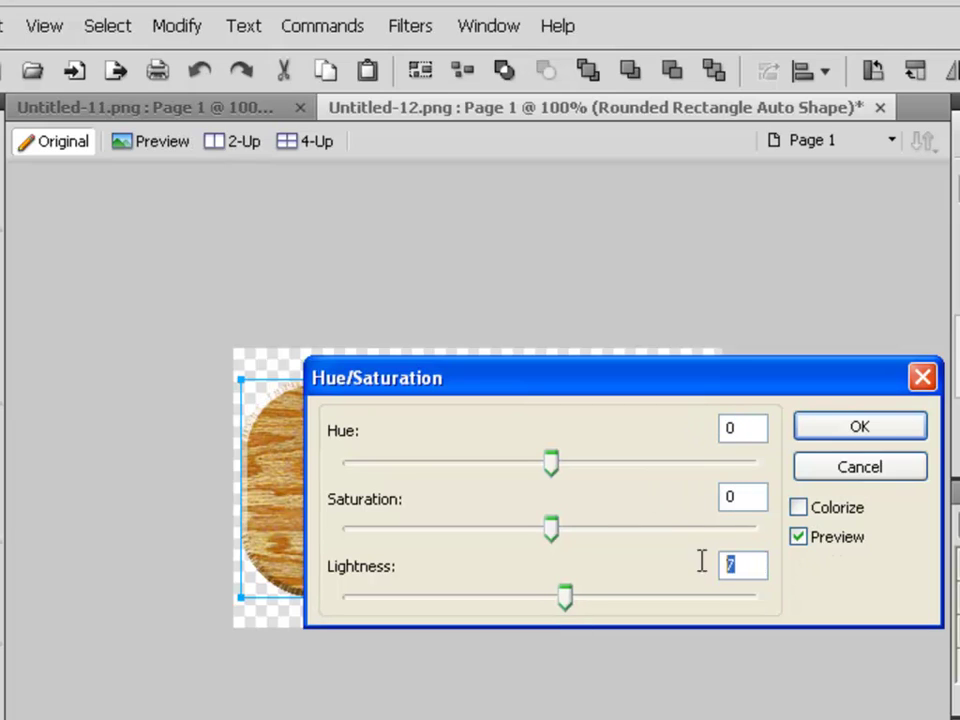
type("0")
left_click_drag(688, 383, 551, 345)
left_click_drag(671, 332, 568, 72)
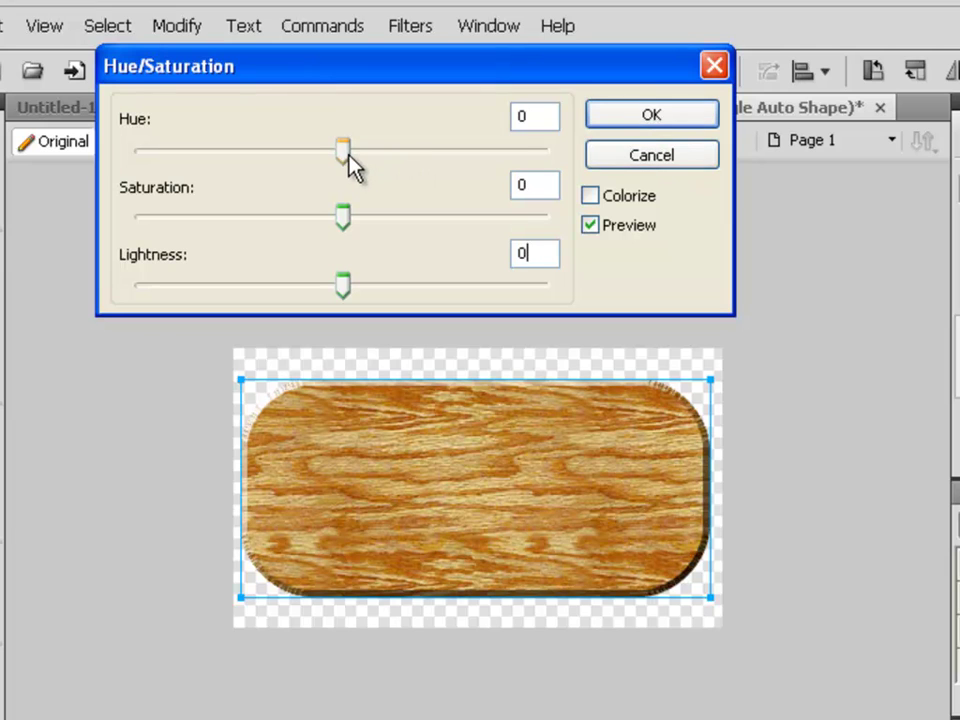
Adjust the wood to Hue 1, Saturation 27, Lightness -25 while watching the preview.
left_click_drag(347, 155, 401, 160)
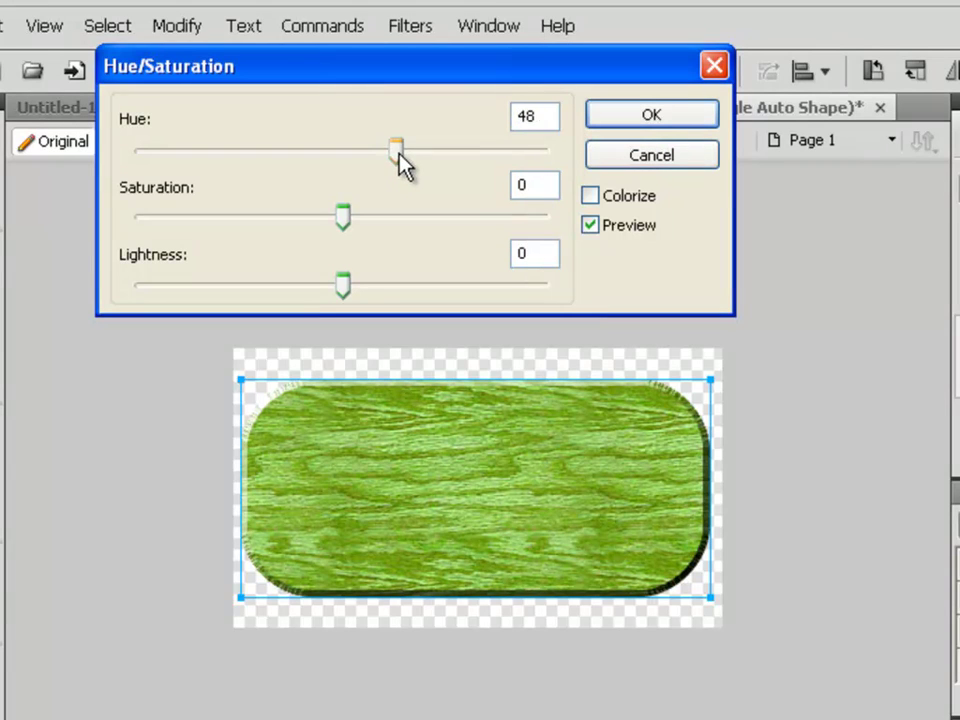
left_click(590, 197)
left_click(594, 198)
left_click_drag(395, 155, 326, 158)
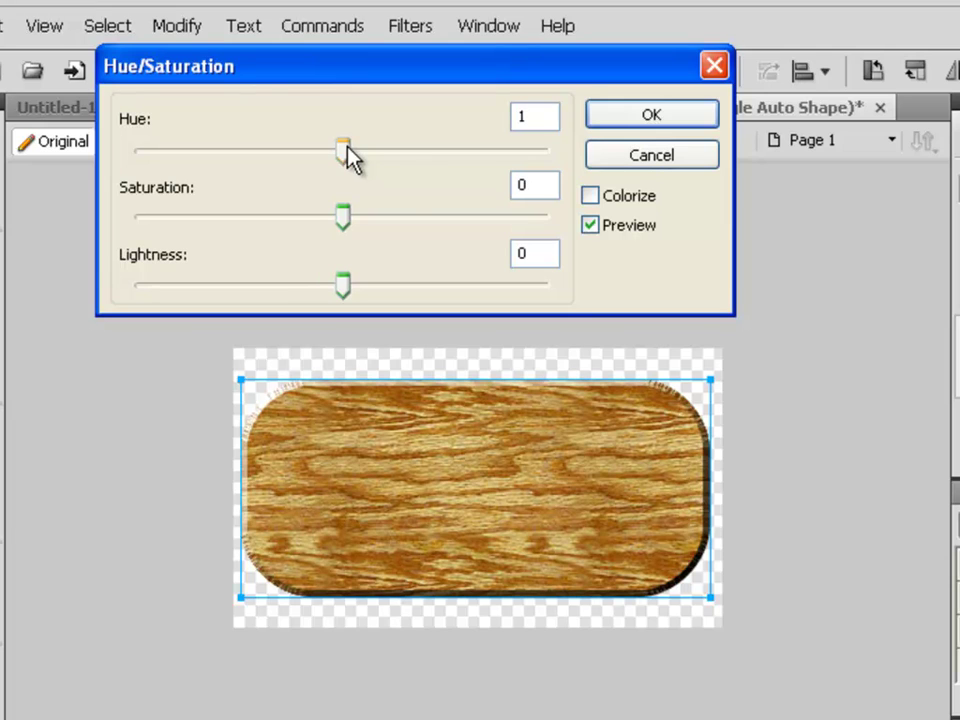
left_click_drag(345, 213, 399, 213)
mouse_move(411, 213)
left_mouse_down()
mouse_move(496, 217)
mouse_move(219, 213)
mouse_move(455, 218)
mouse_move(400, 220)
left_mouse_up()
left_click_drag(350, 287, 293, 288)
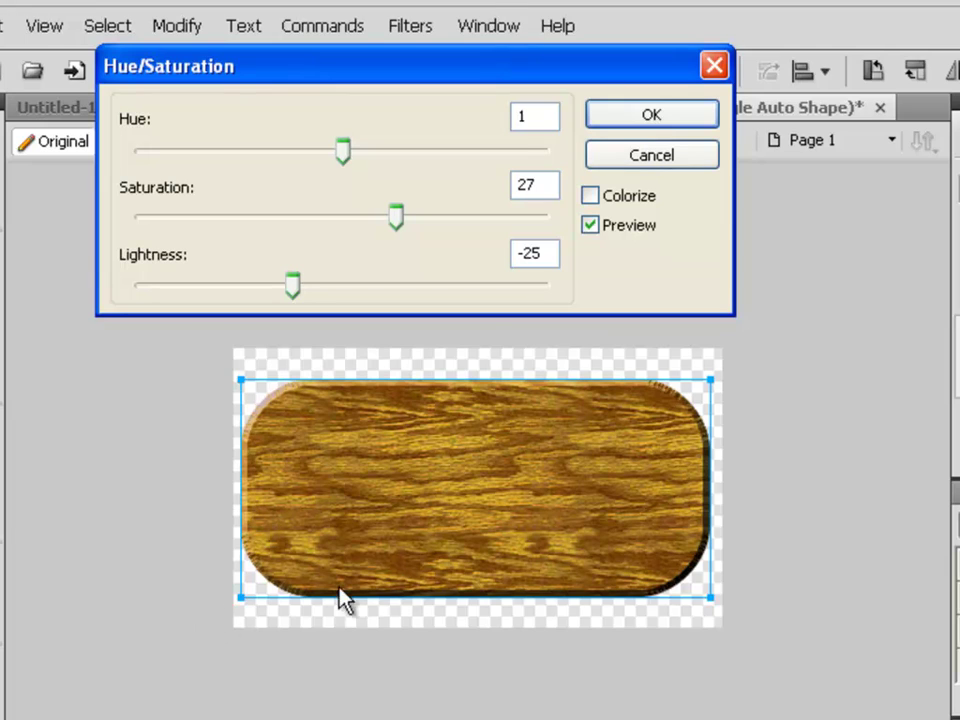
Apply the Hue/Saturation adjustment and rename Layer 1 to 'Wood Base'.
left_click(688, 118)
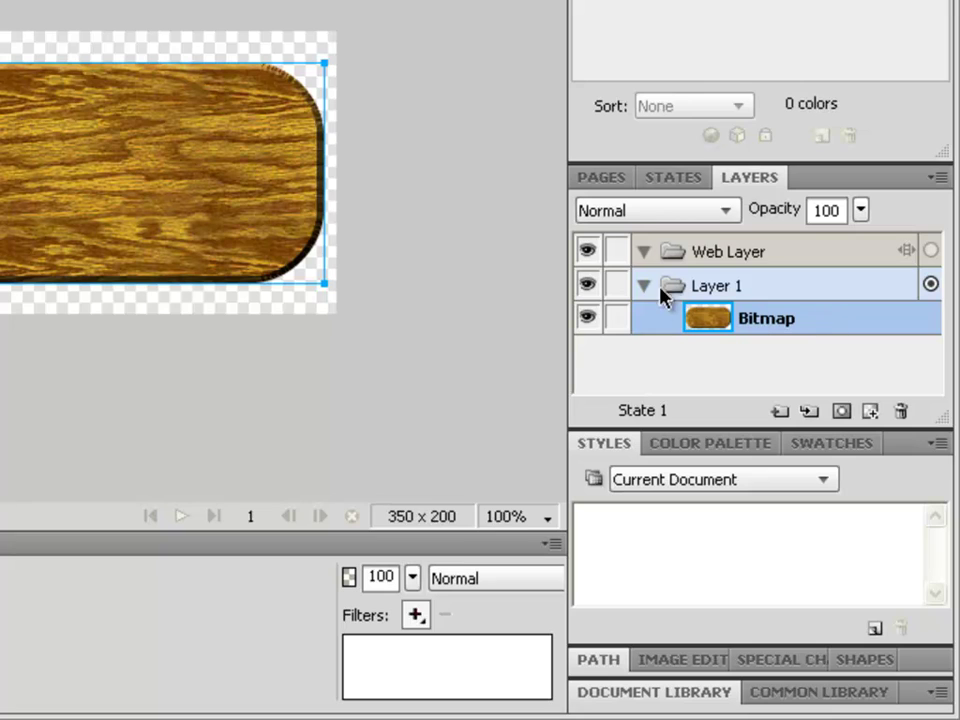
double_click(730, 287)
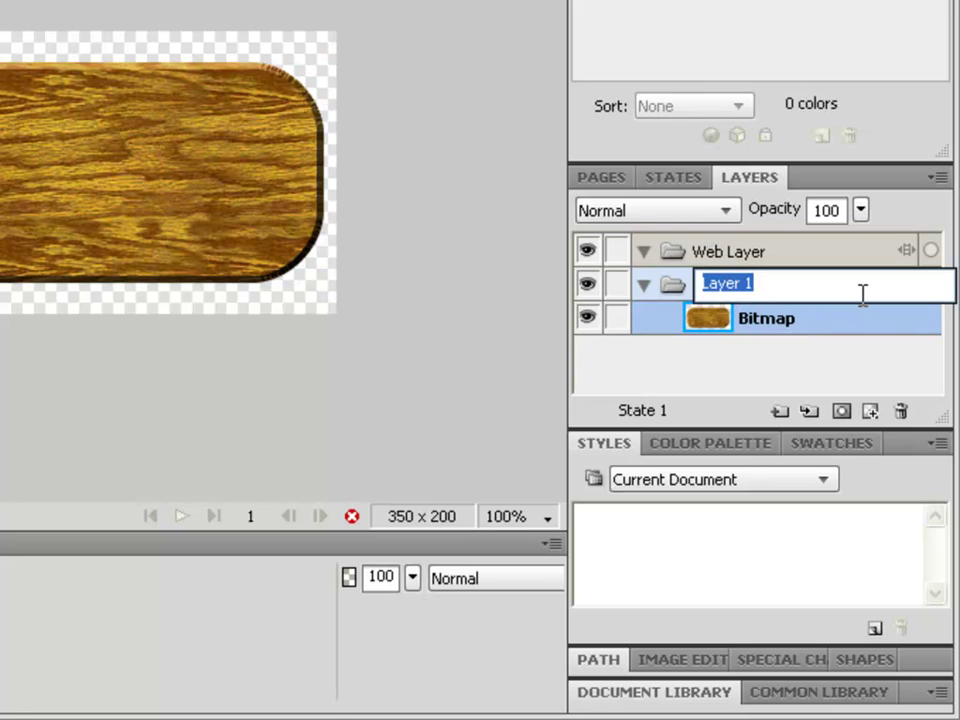
type("Wood ")
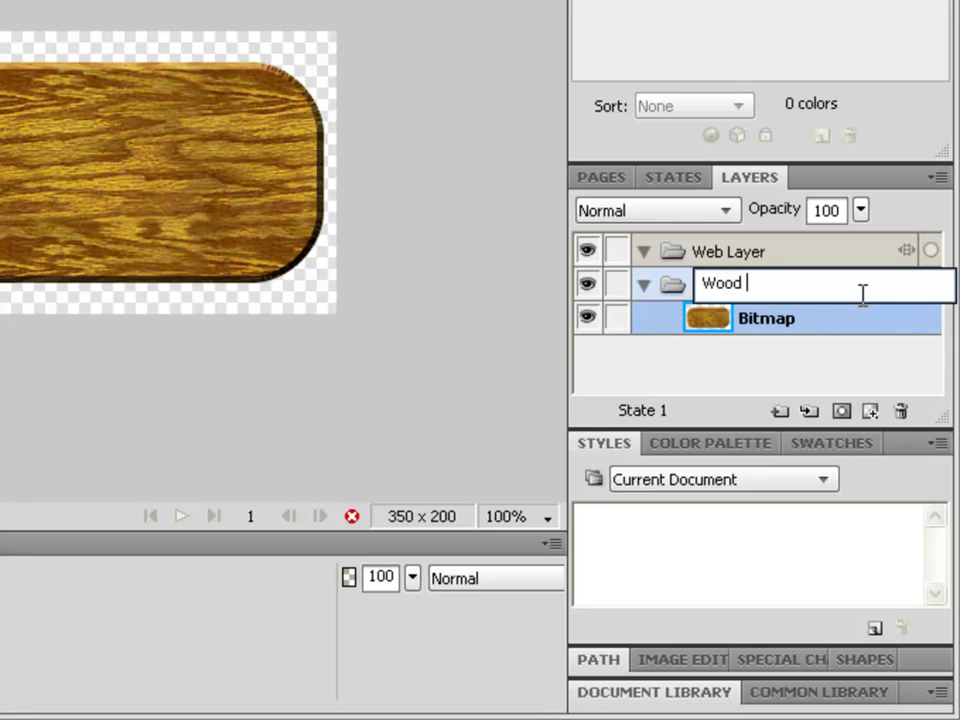
type("Base")
key("Return")
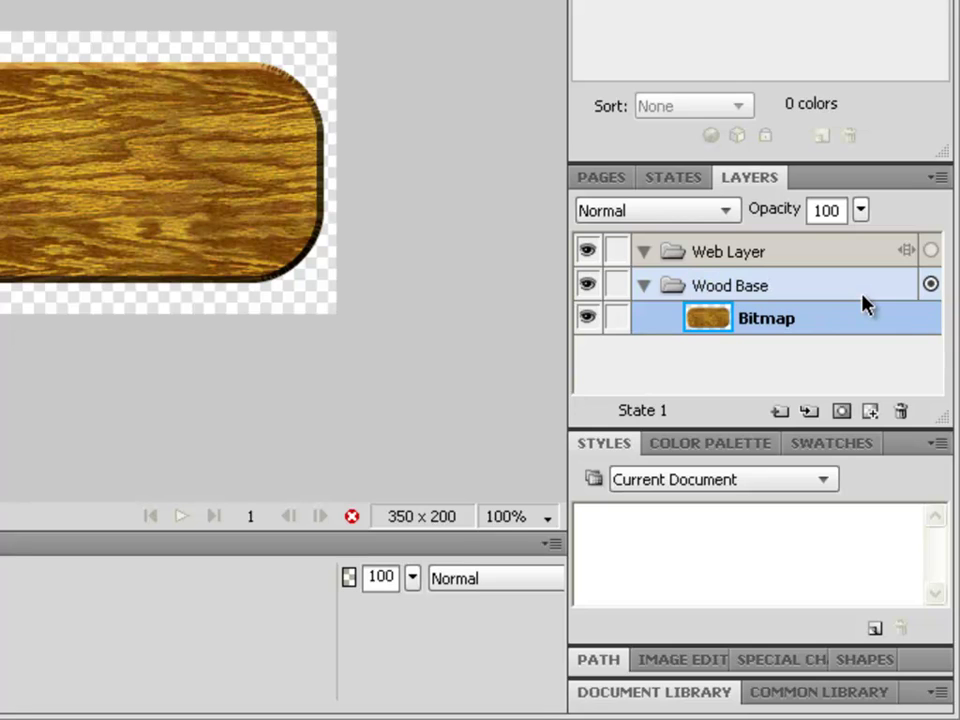
Add a new layer above it named 'Text'.
left_click(779, 410)
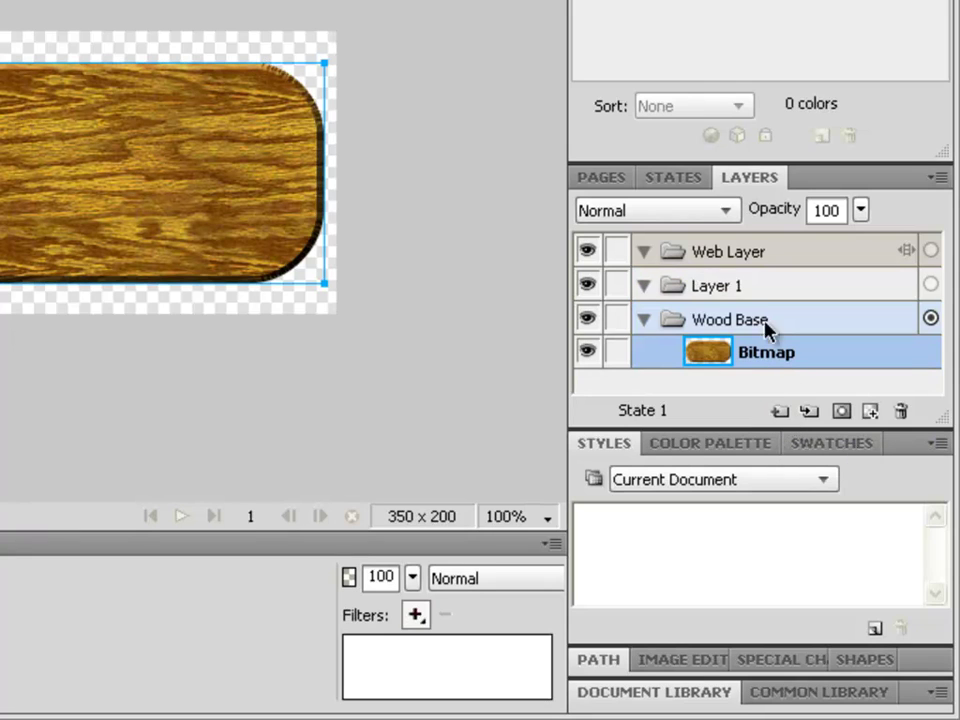
double_click(736, 289)
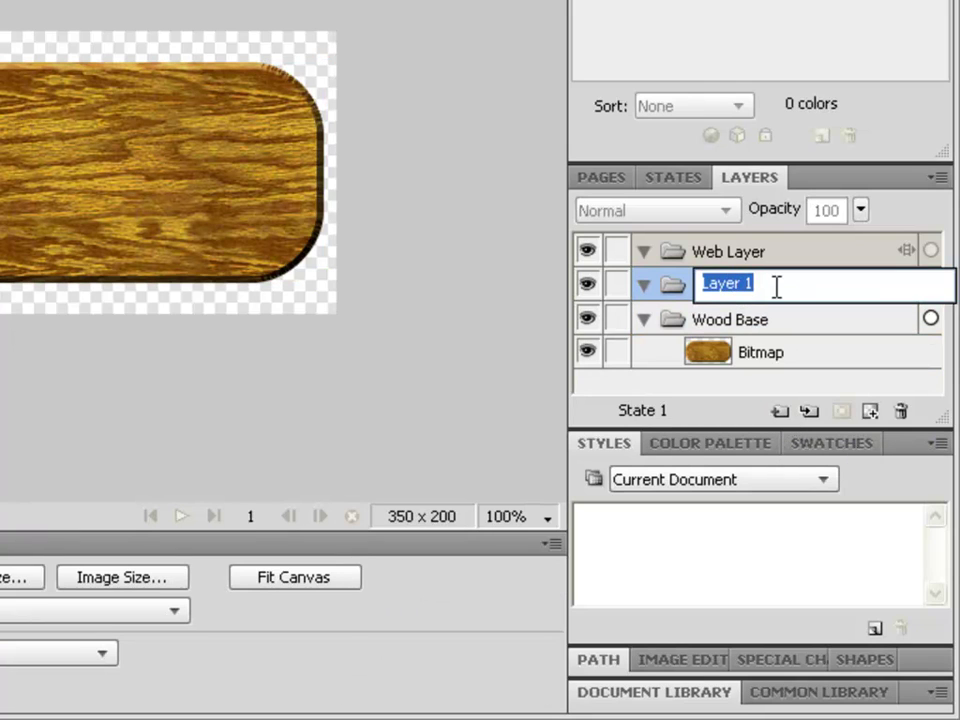
type("Text")
key("Return")
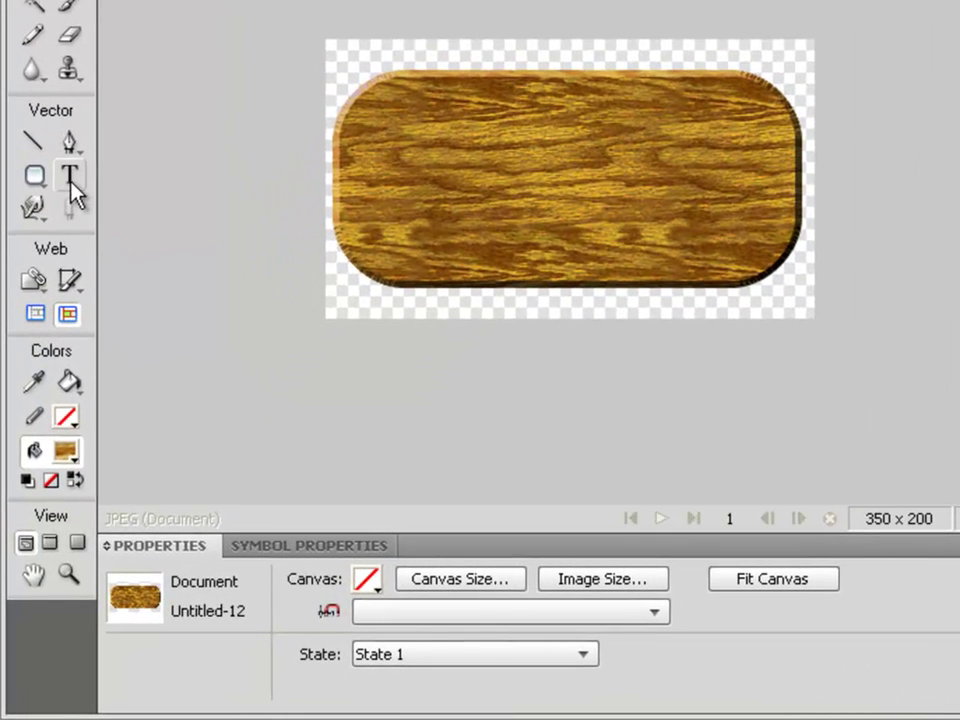
Type WOOD in Stencil Std Bold size 70, centre it and stretch it to 128% width.
left_click(73, 185)
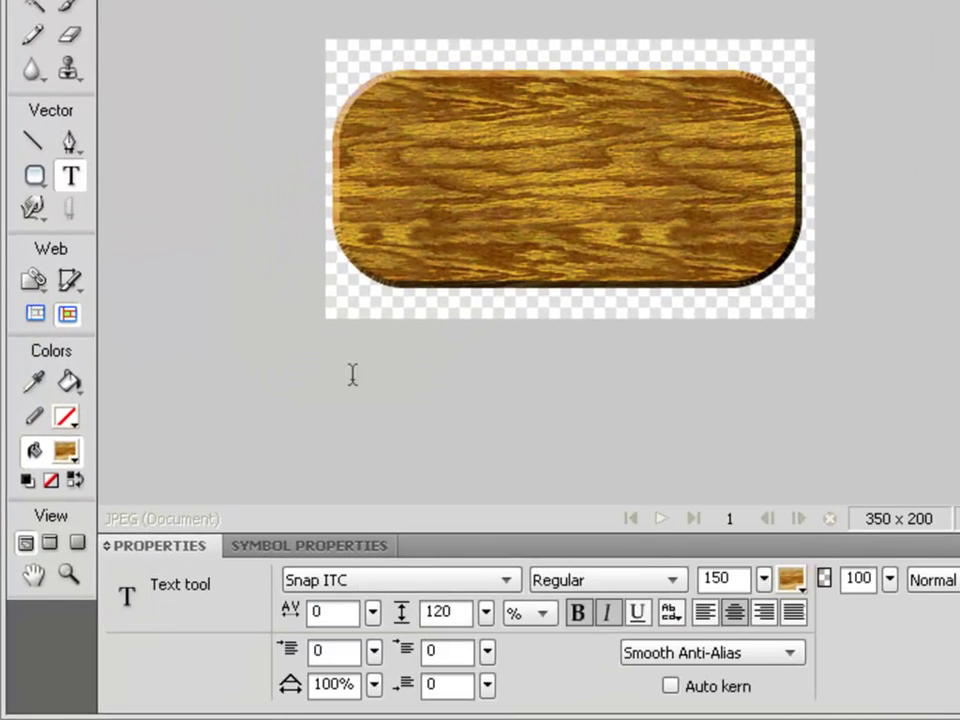
left_click(507, 581)
left_click_drag(510, 77, 508, 422)
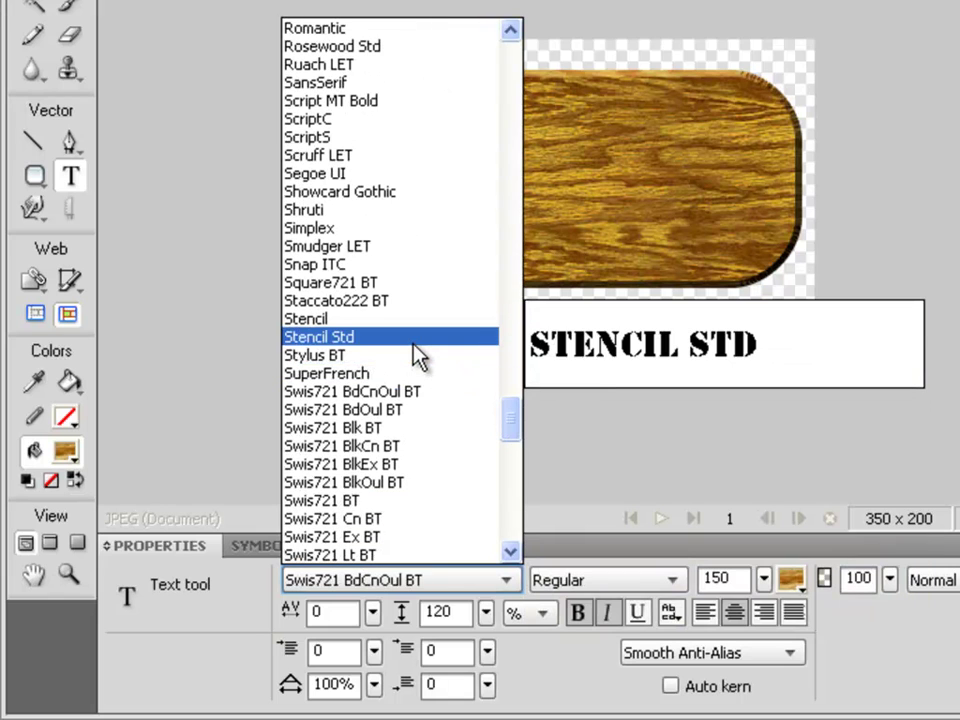
left_click(412, 340)
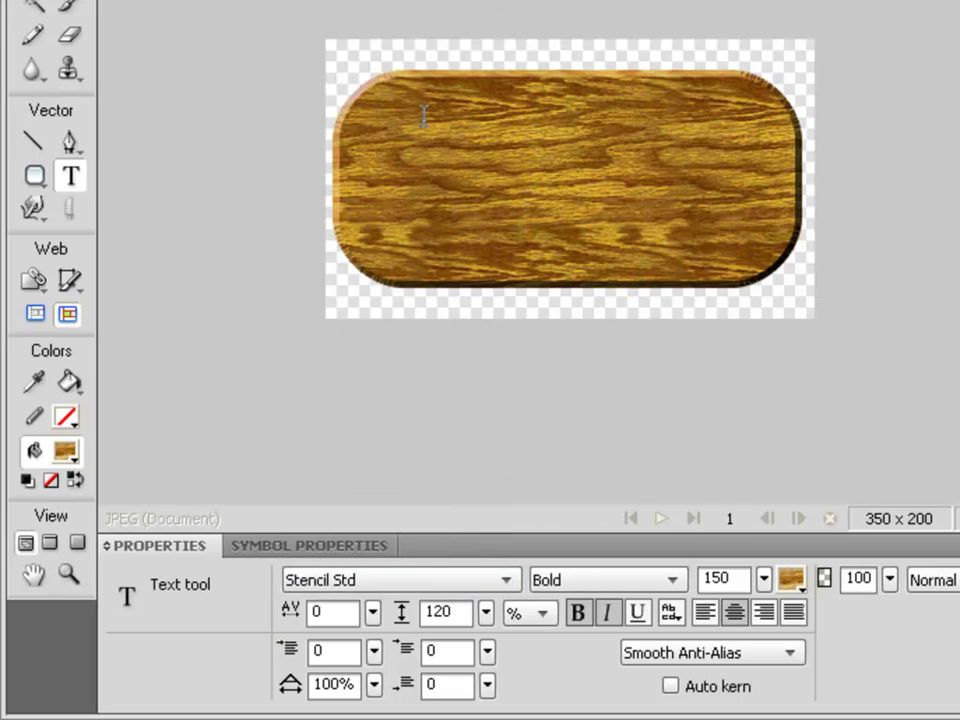
left_click(362, 148)
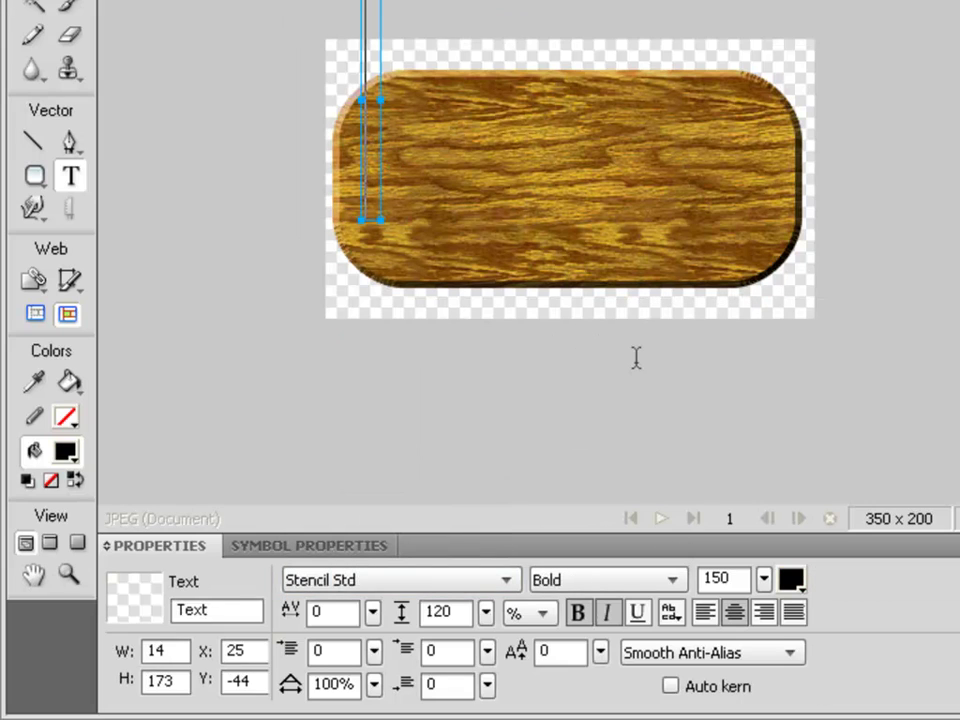
left_click_drag(765, 579, 763, 619)
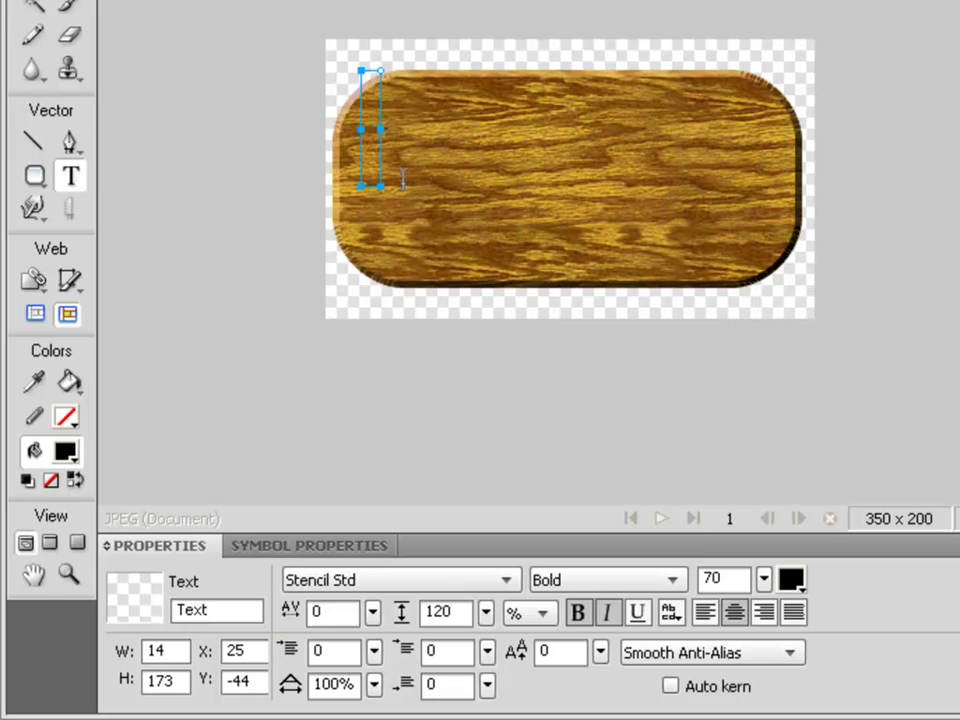
type("WO")
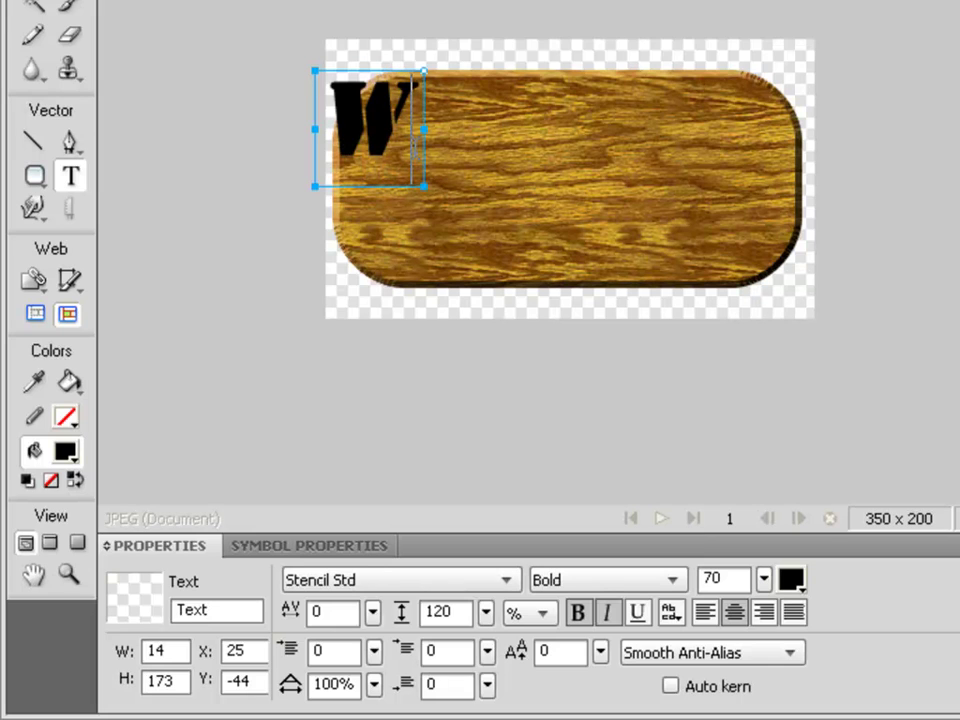
type("OD")
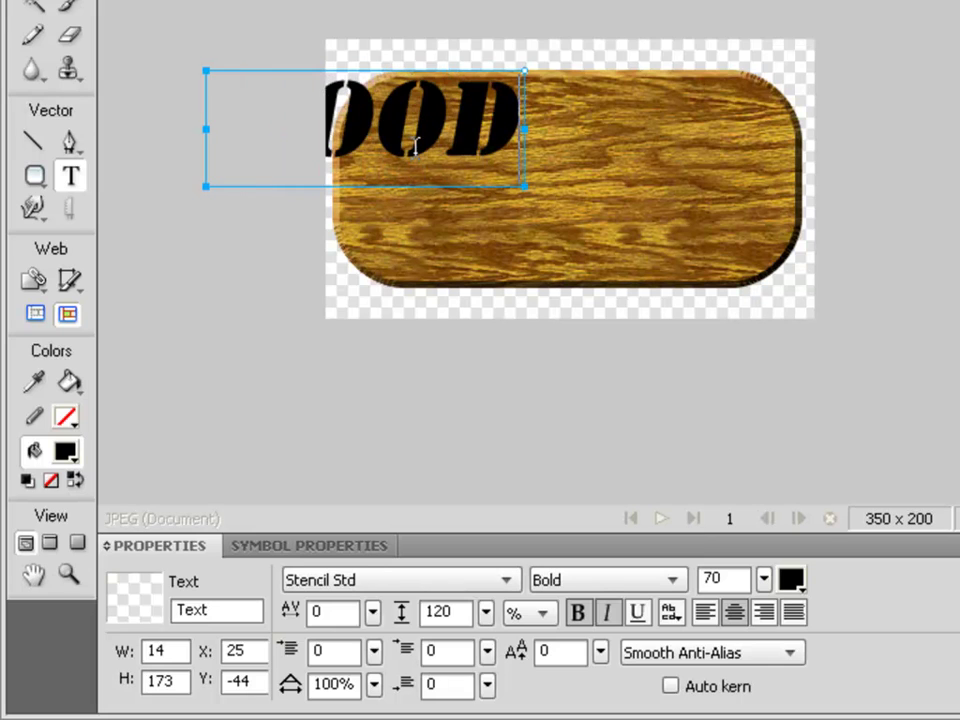
key("Escape")
left_click_drag(504, 148, 675, 197)
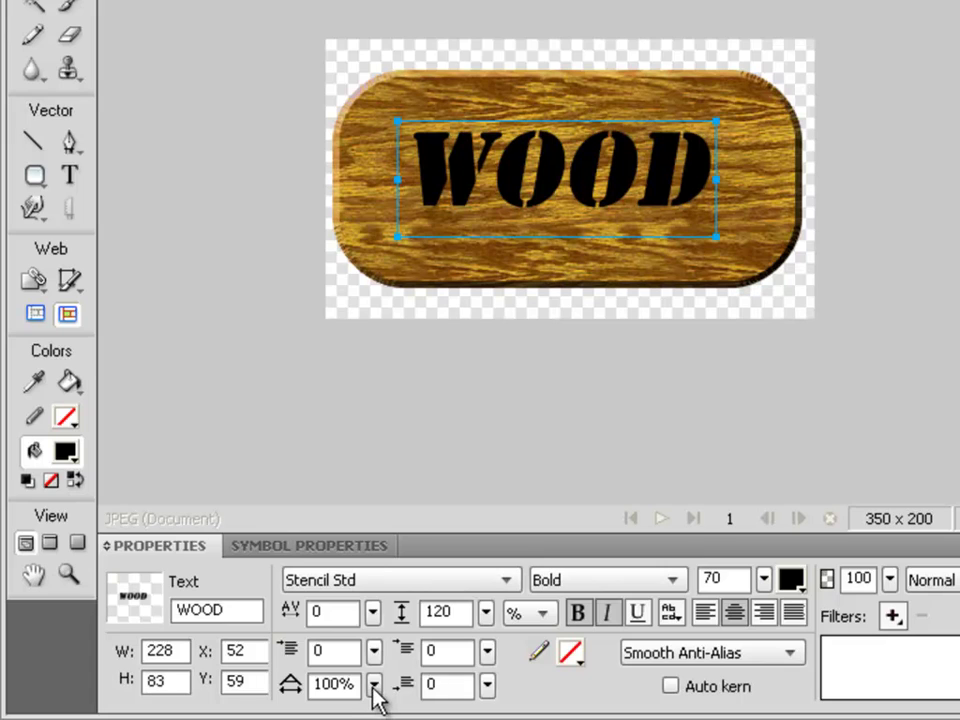
mouse_move(375, 690)
left_mouse_down()
mouse_move(377, 671)
mouse_move(379, 679)
left_mouse_up()
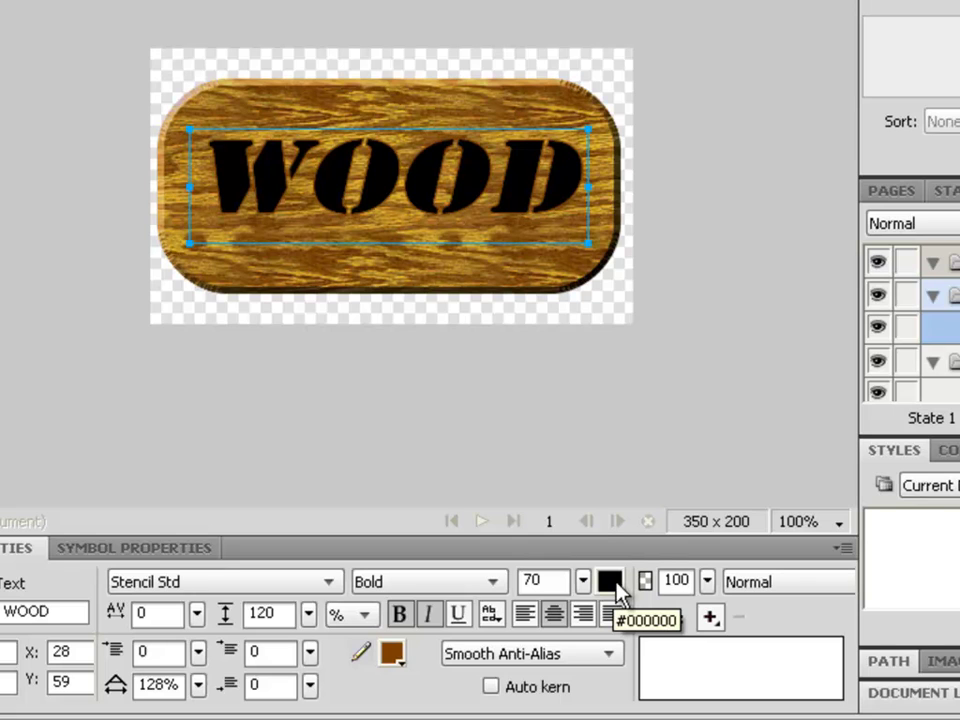
Set the WOOD text fill to transparent and its stroke colour to black.
left_click(611, 582)
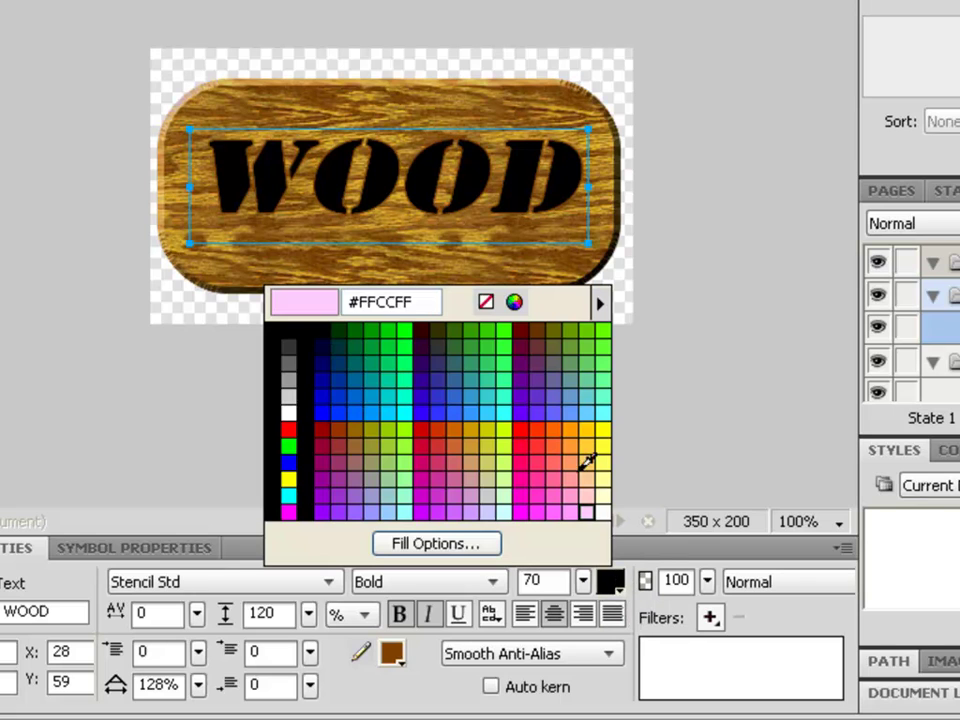
left_click(486, 302)
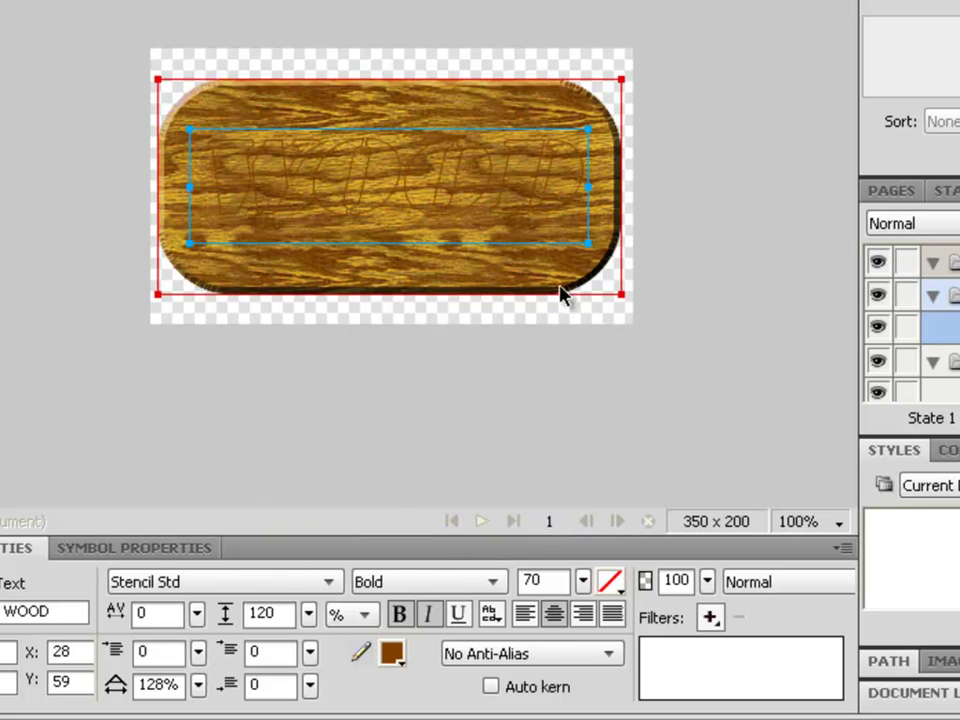
left_click(392, 660)
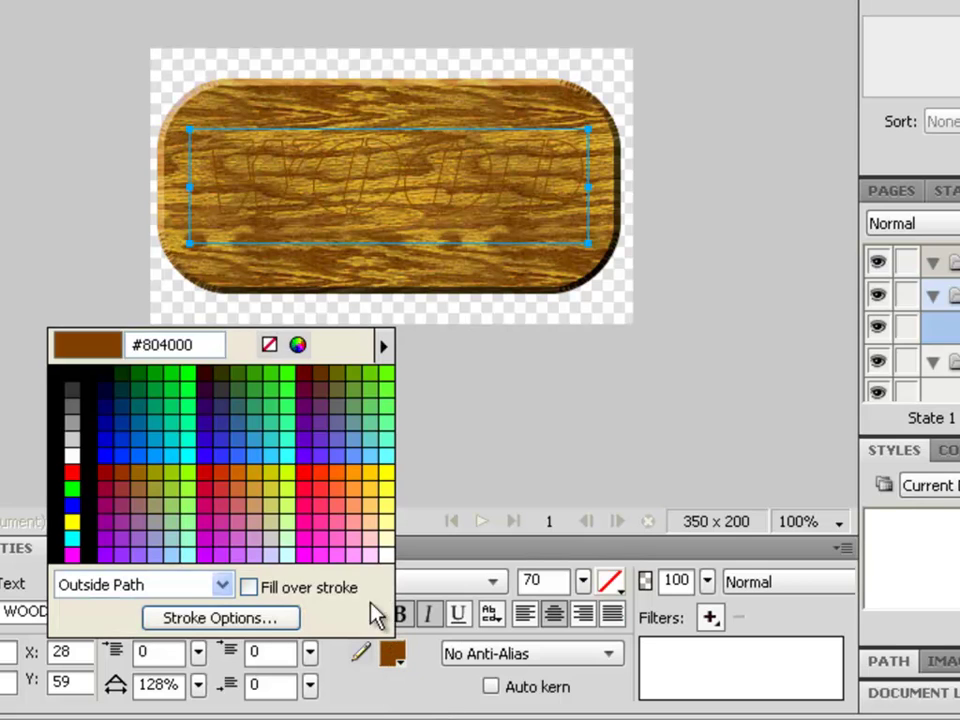
left_click(73, 371)
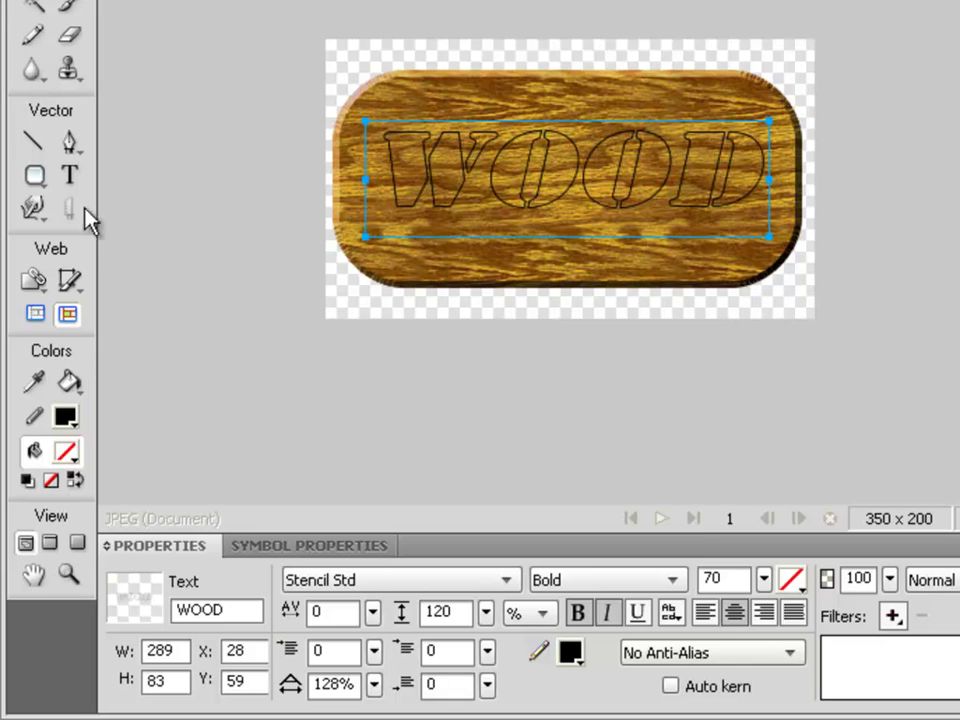
Stroke the WOOD letters with an Unnatural 3D stroke, tip size 5, placed outside the letters.
left_click(68, 420)
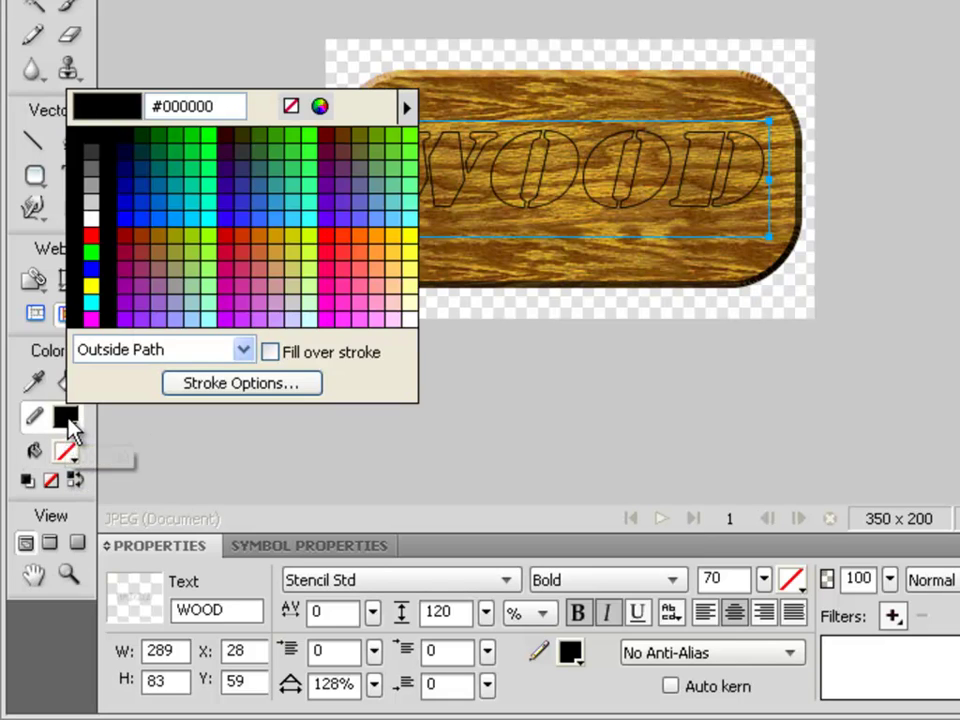
left_click(193, 355)
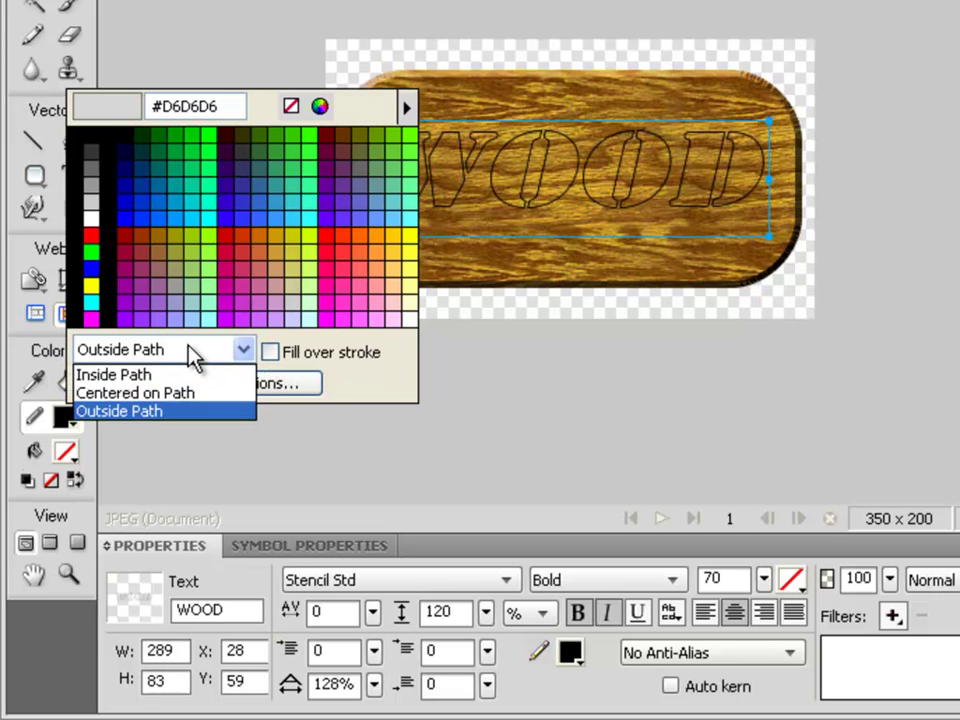
left_click(193, 355)
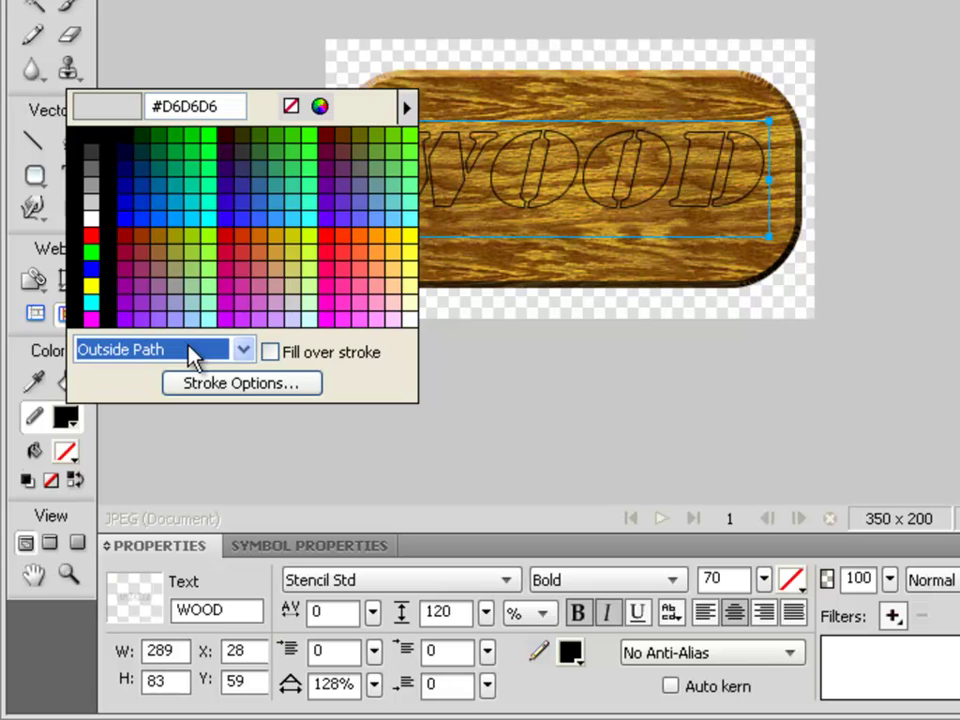
left_click(241, 386)
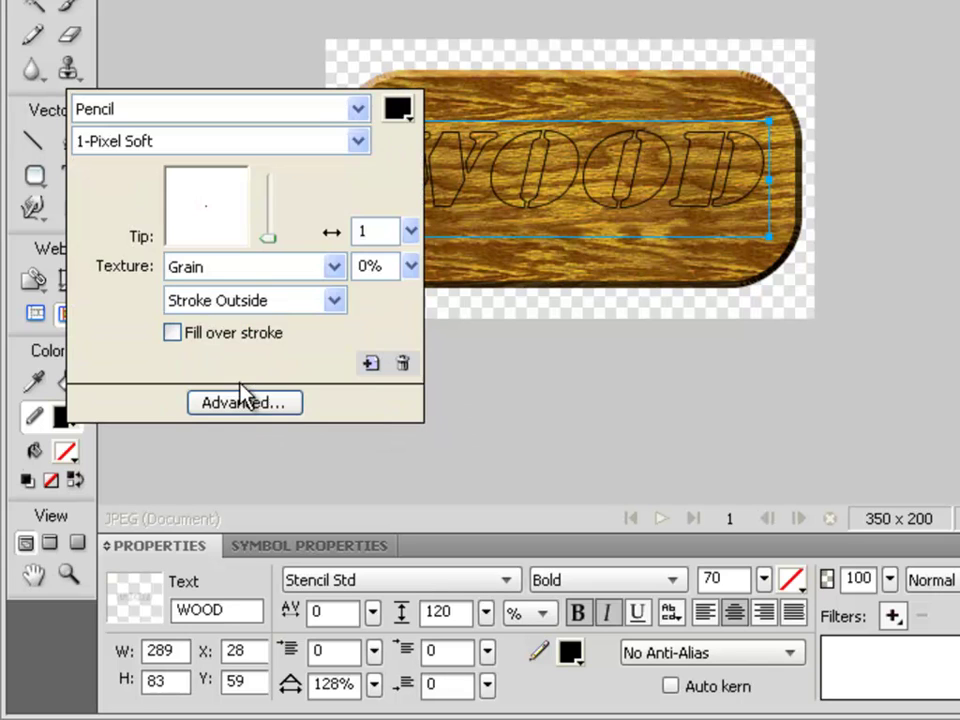
left_click(352, 126)
left_click(279, 354)
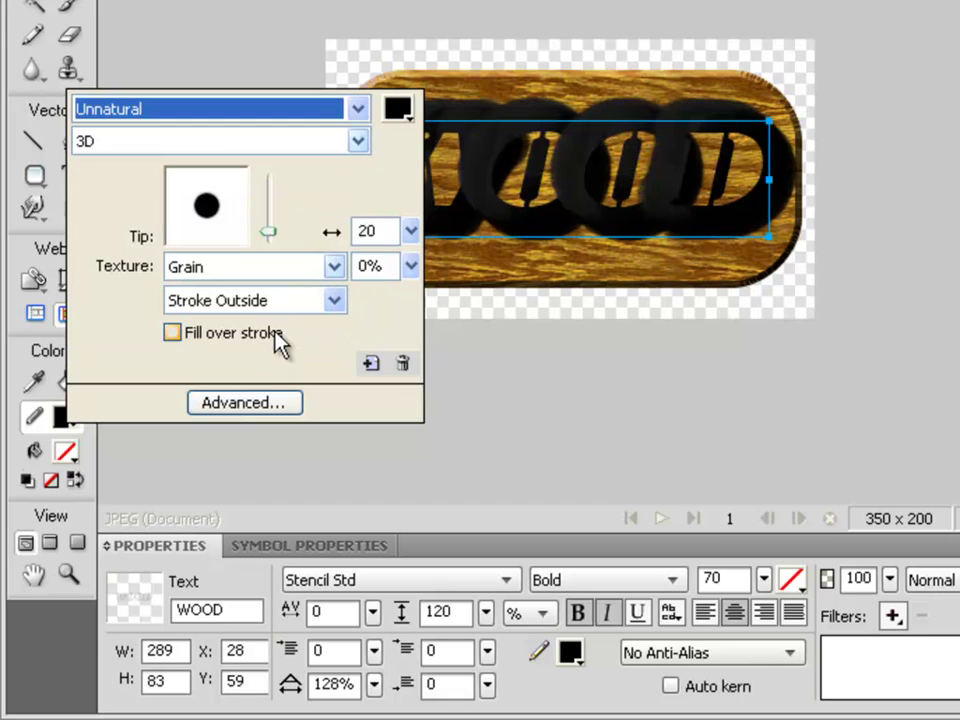
left_click(411, 232)
left_click_drag(411, 237, 410, 264)
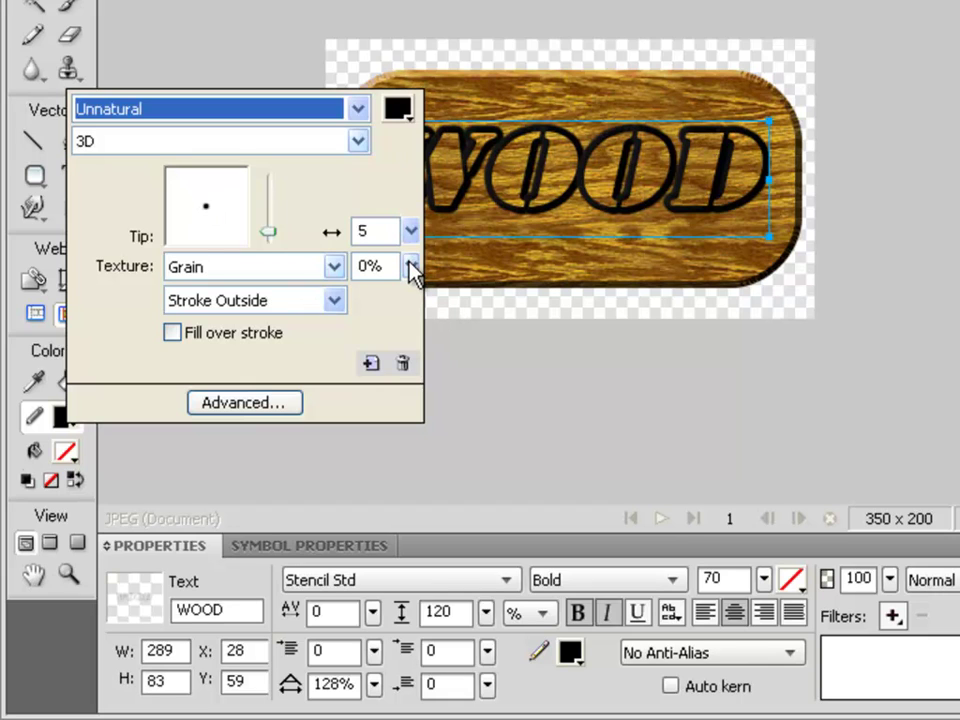
left_click(317, 310)
left_click(317, 310)
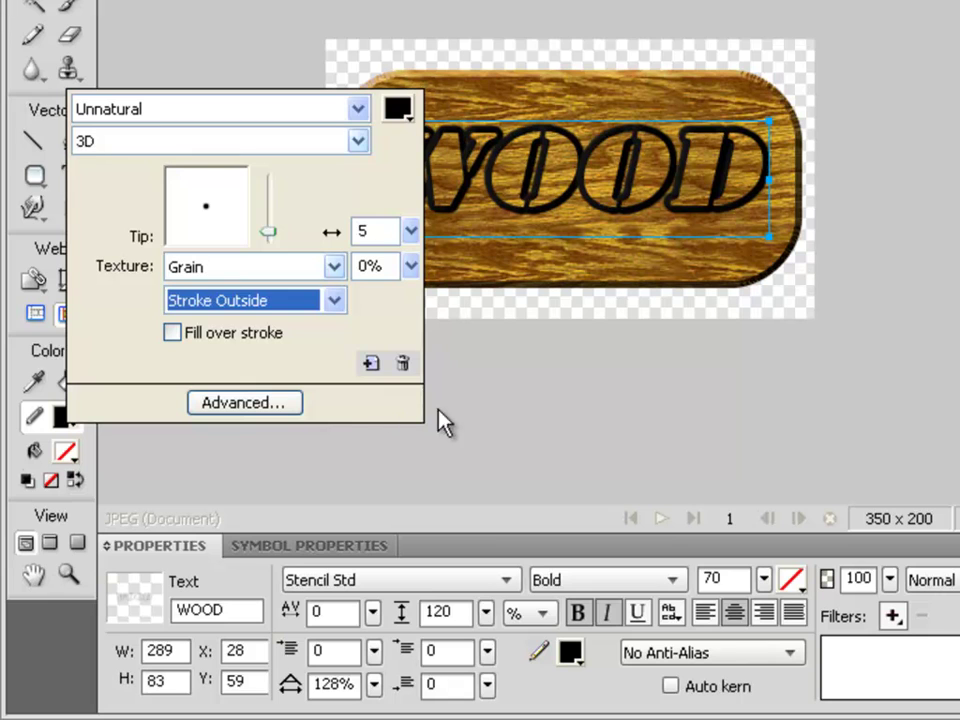
left_click(692, 476)
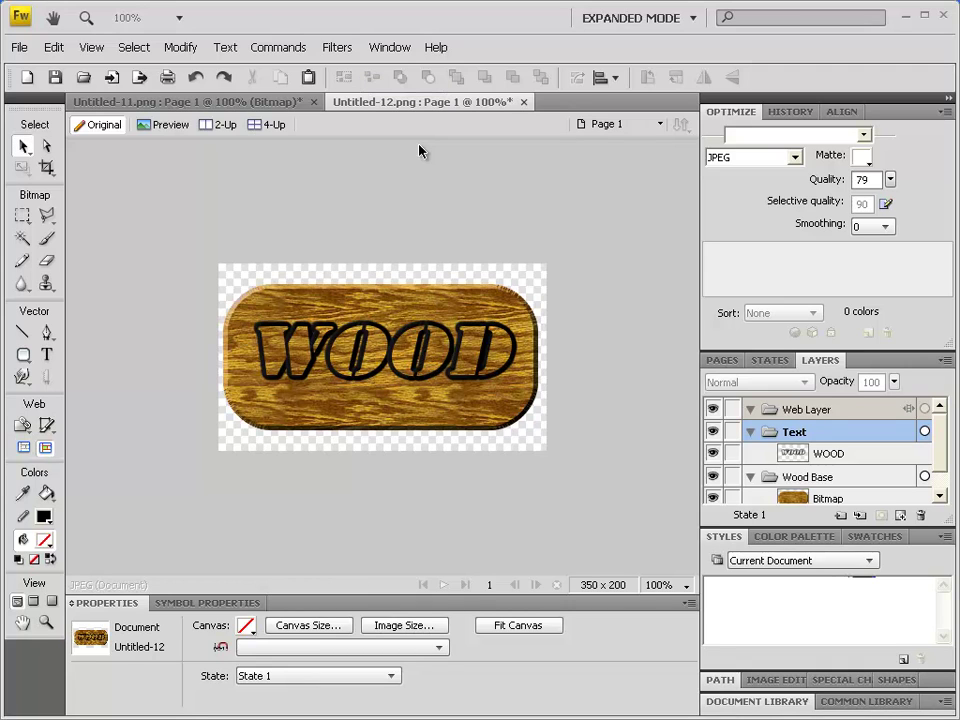
Select the WOOD text object and add an Inner Bevel filter to it.
left_click(24, 147)
left_click(449, 357)
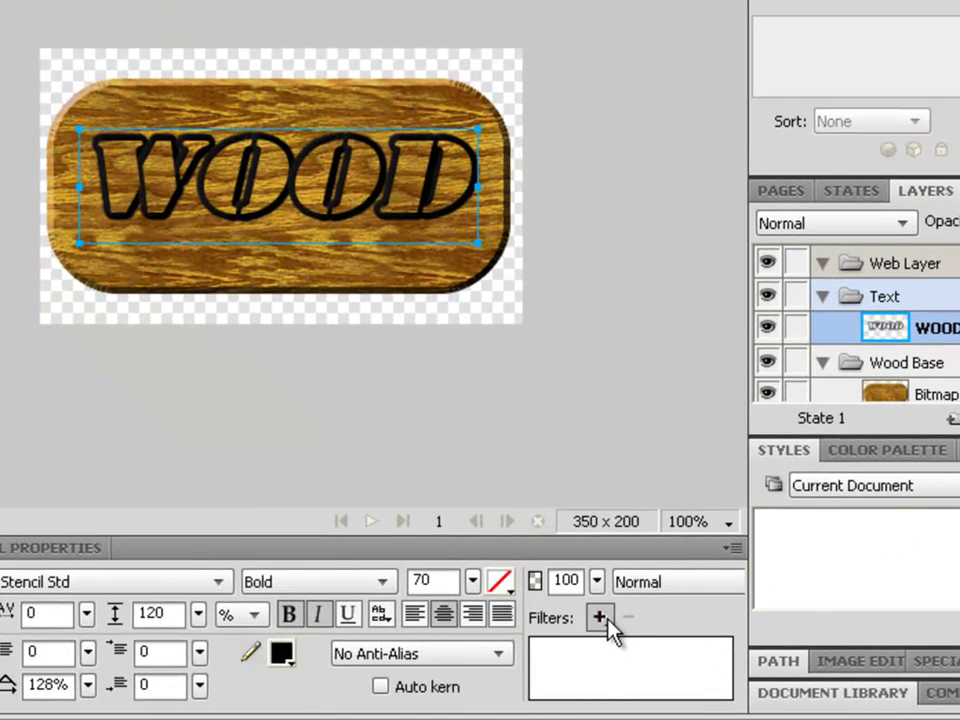
left_click(600, 618)
left_click(650, 634)
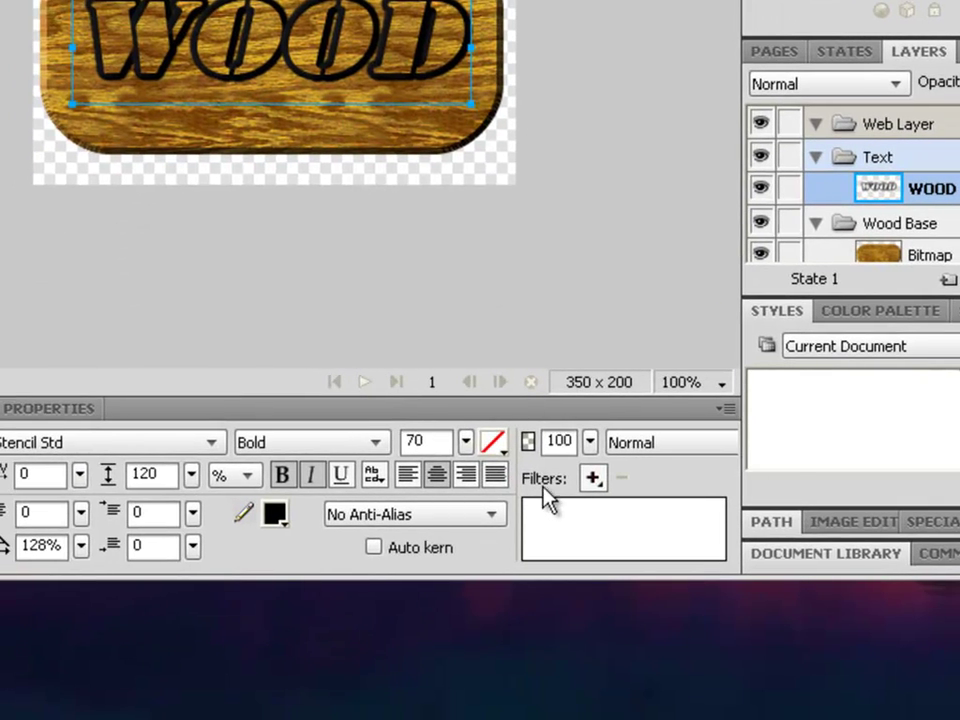
left_click(593, 480)
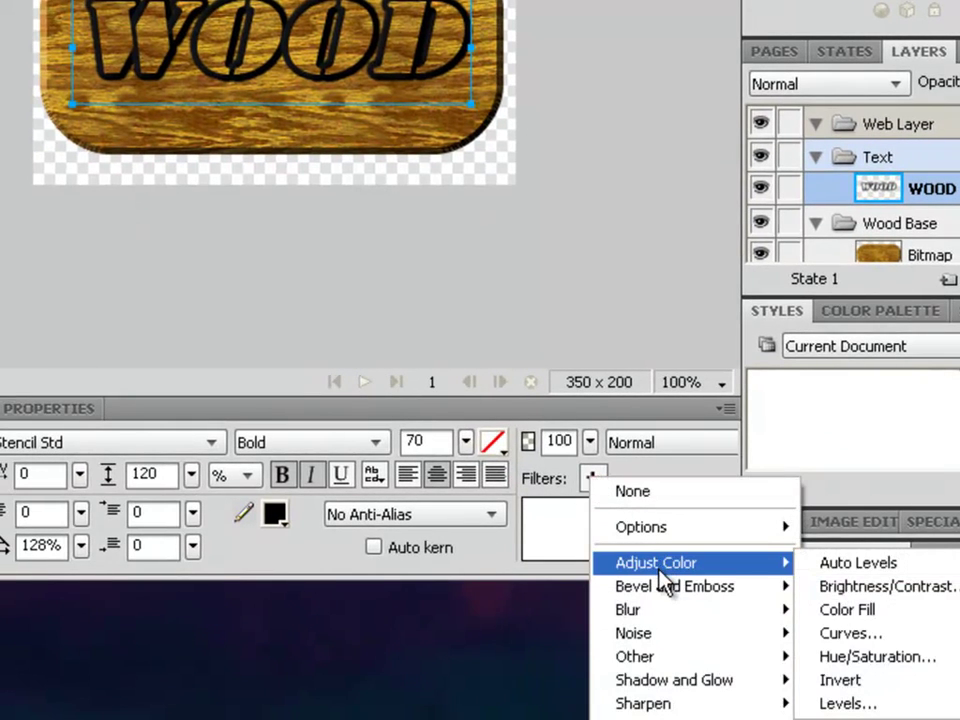
mouse_move(722, 602)
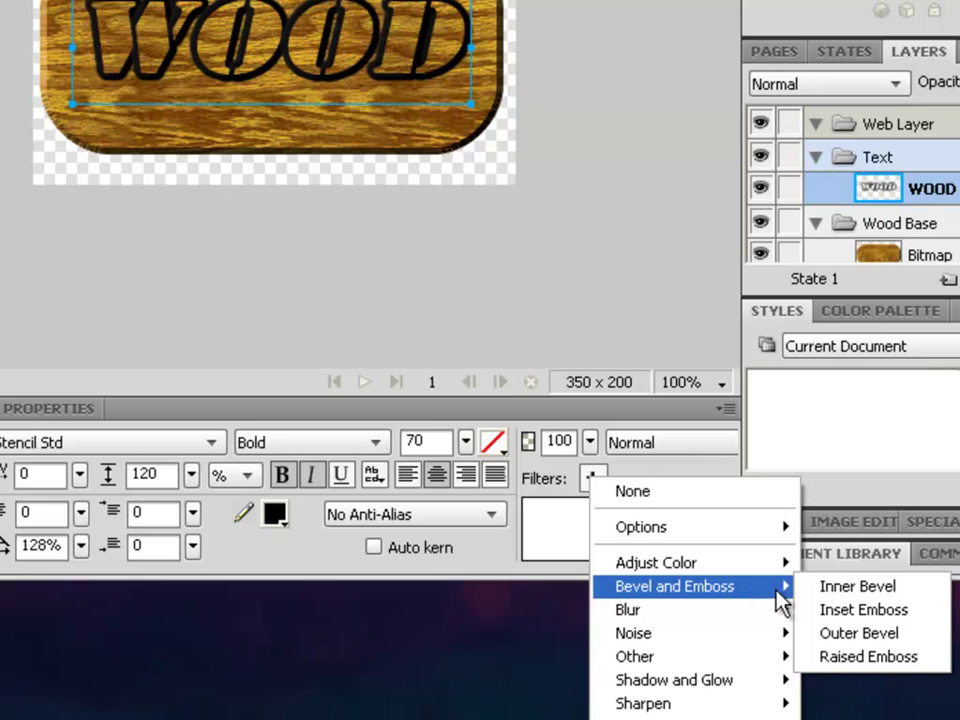
mouse_move(788, 600)
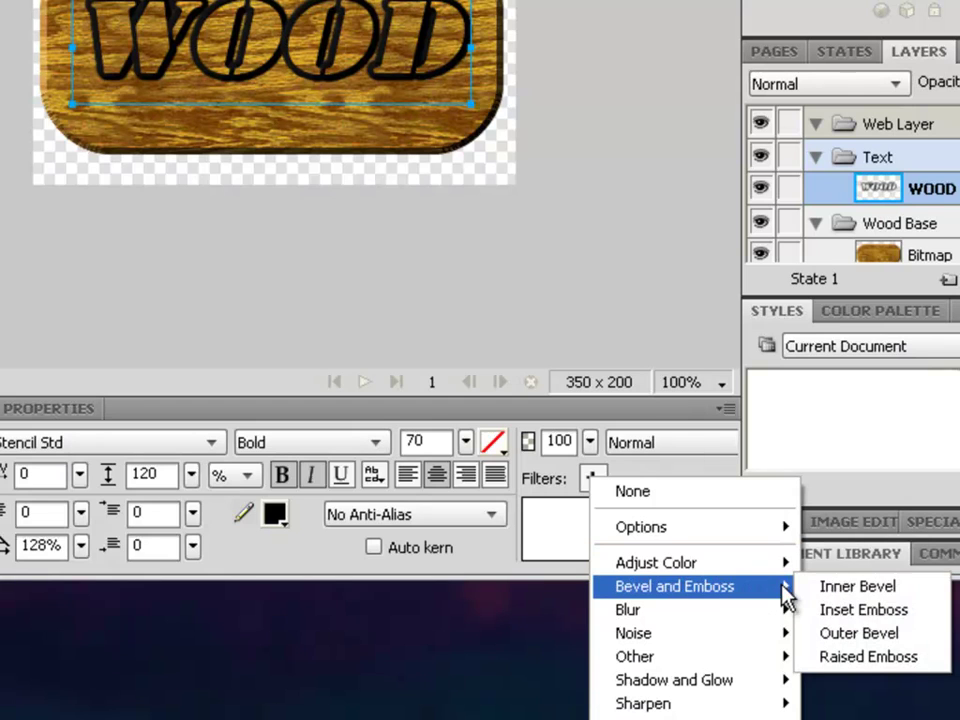
left_click(814, 598)
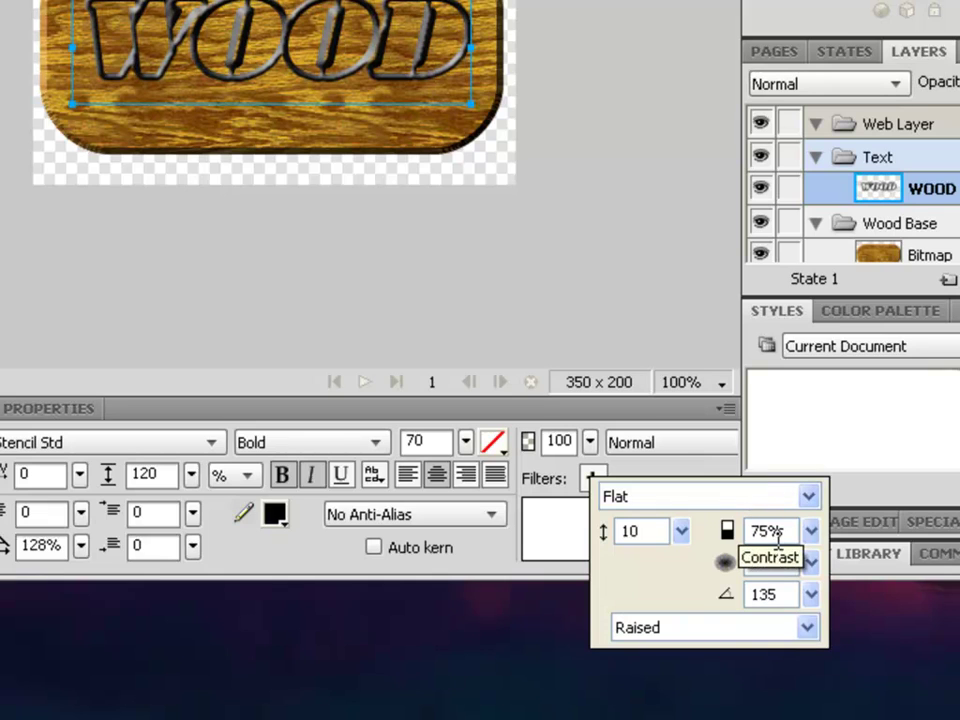
Set the inner bevel to a Ring edge with width 6, contrast 100% and softness 1.
left_click(808, 496)
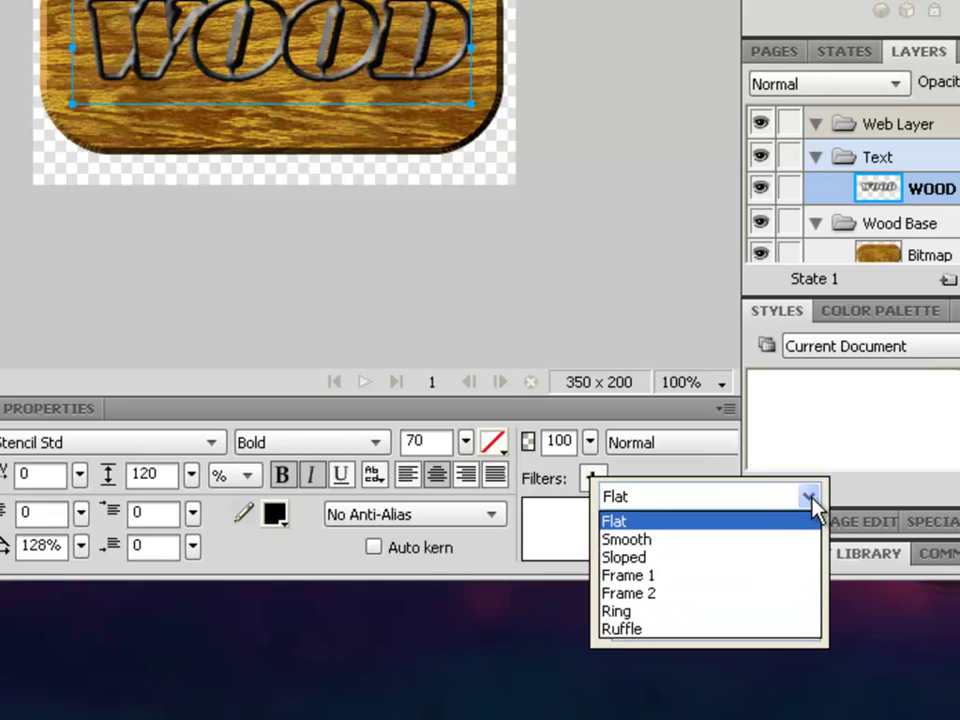
left_click(731, 614)
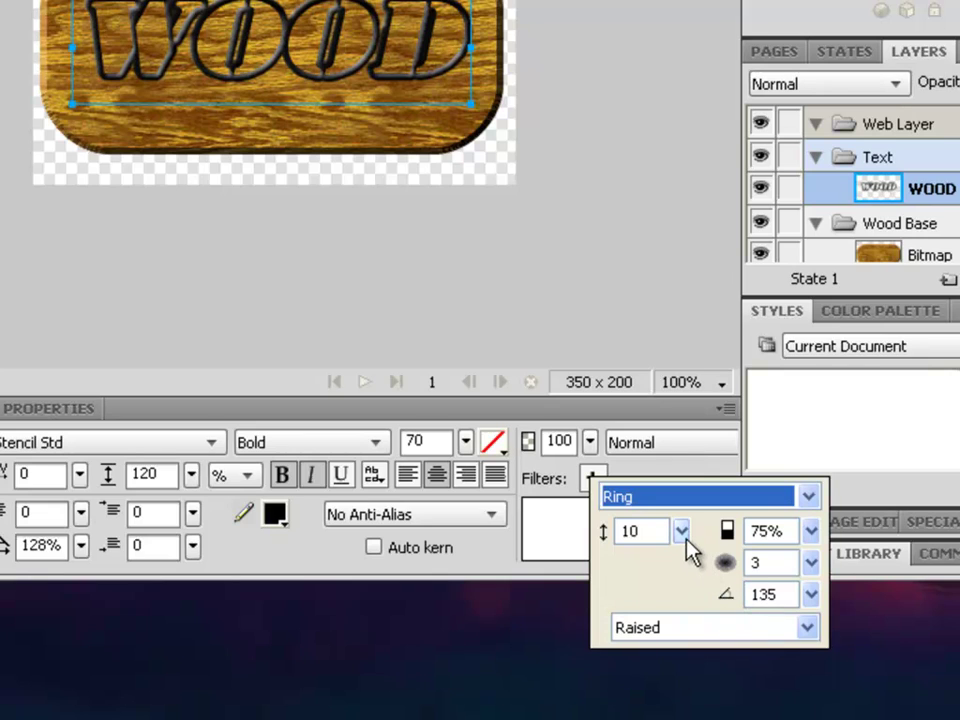
left_click_drag(684, 540, 688, 560)
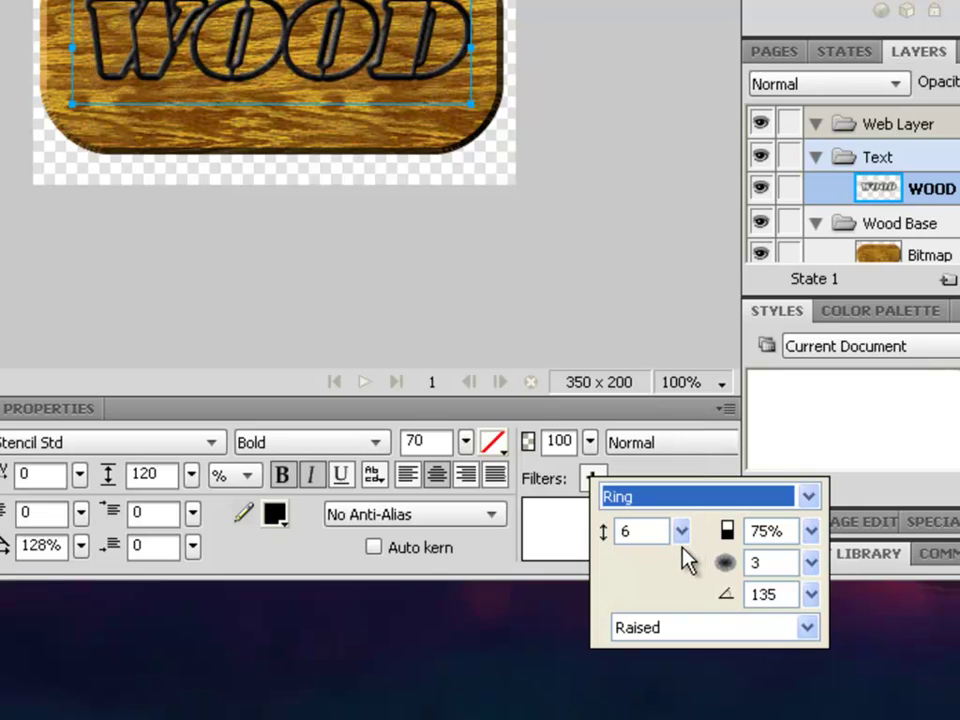
left_click_drag(813, 535, 811, 497)
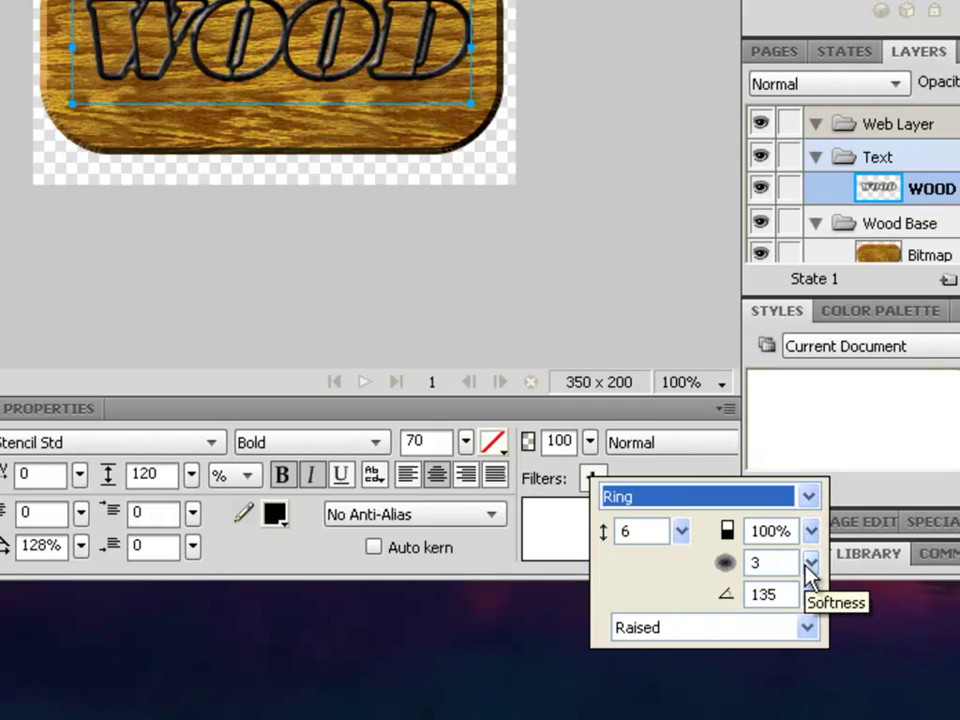
left_click_drag(810, 570, 808, 600)
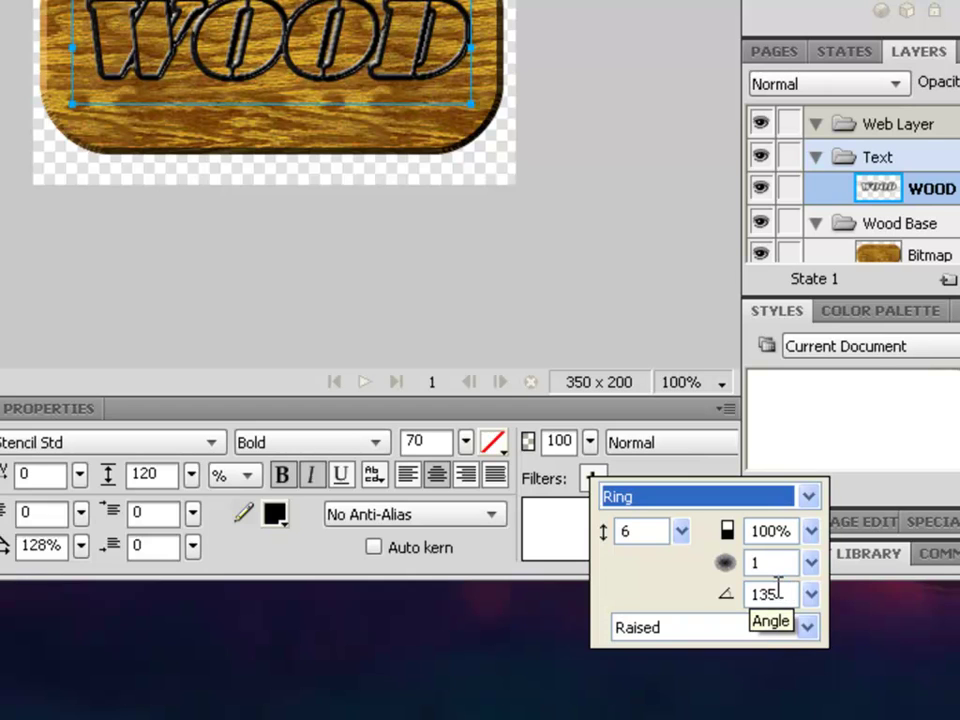
key("Return")
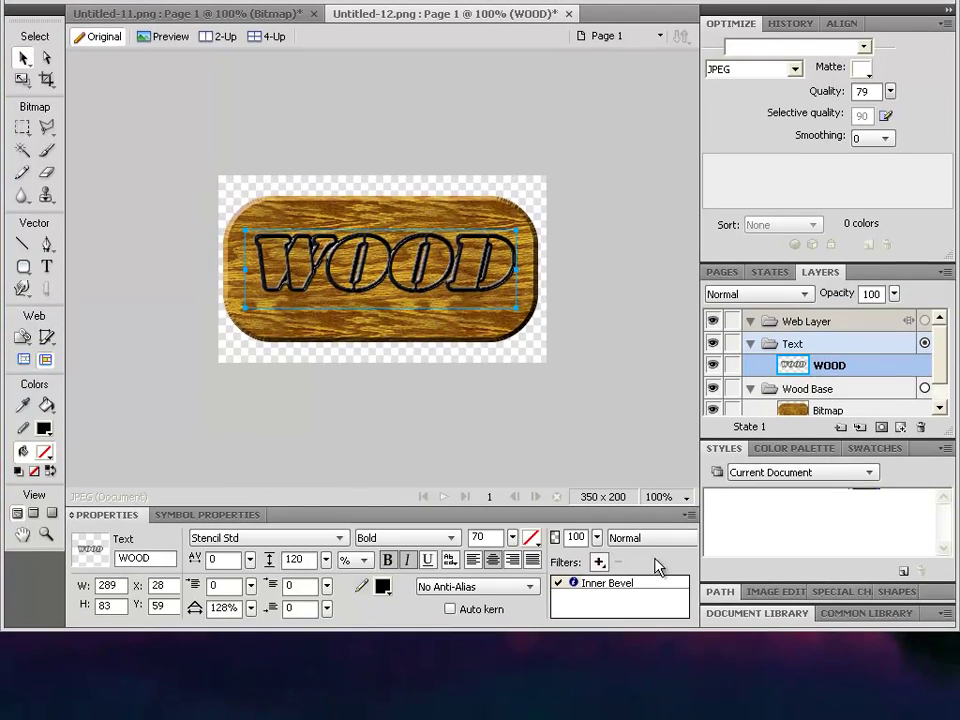
Add another Flat Inner Bevel to WOOD with contrast 100%, width 7, softness 0, angle 308.
left_click(598, 562)
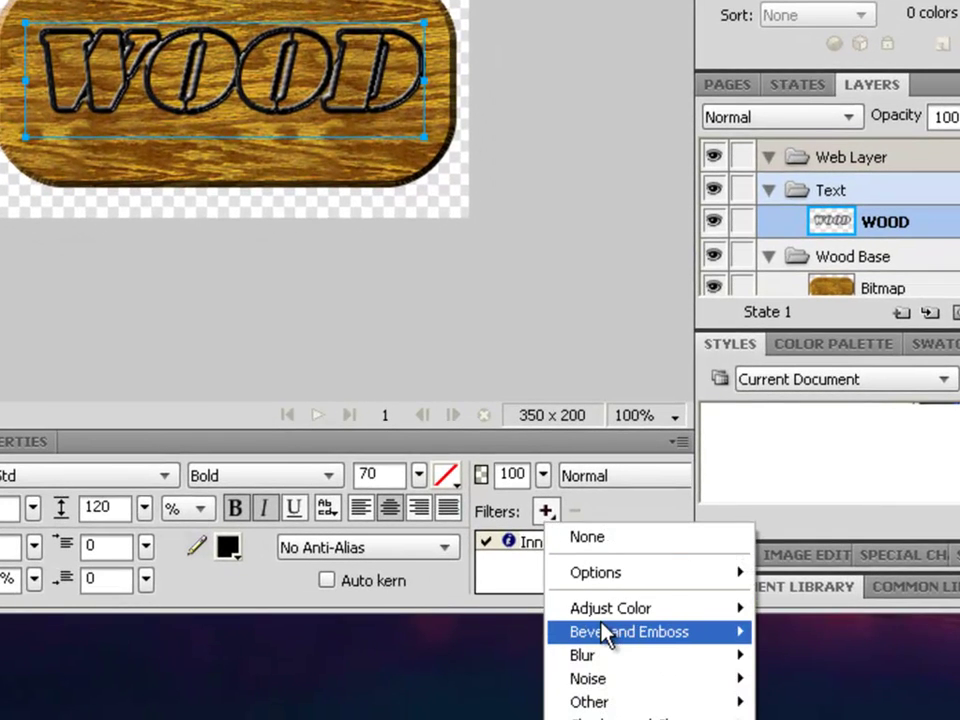
mouse_move(712, 648)
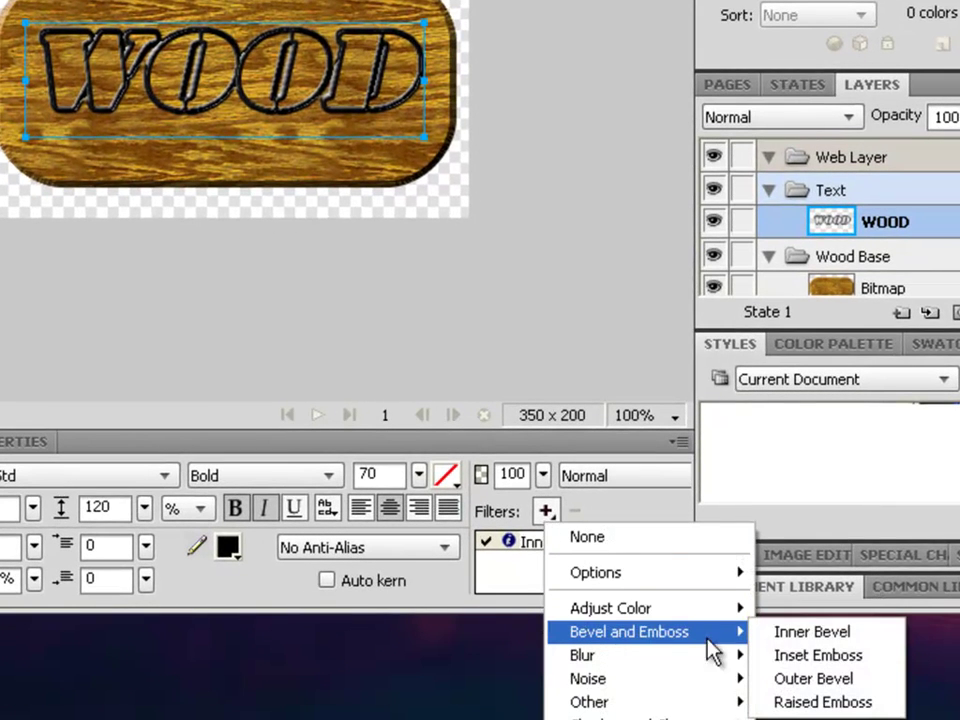
left_click(805, 637)
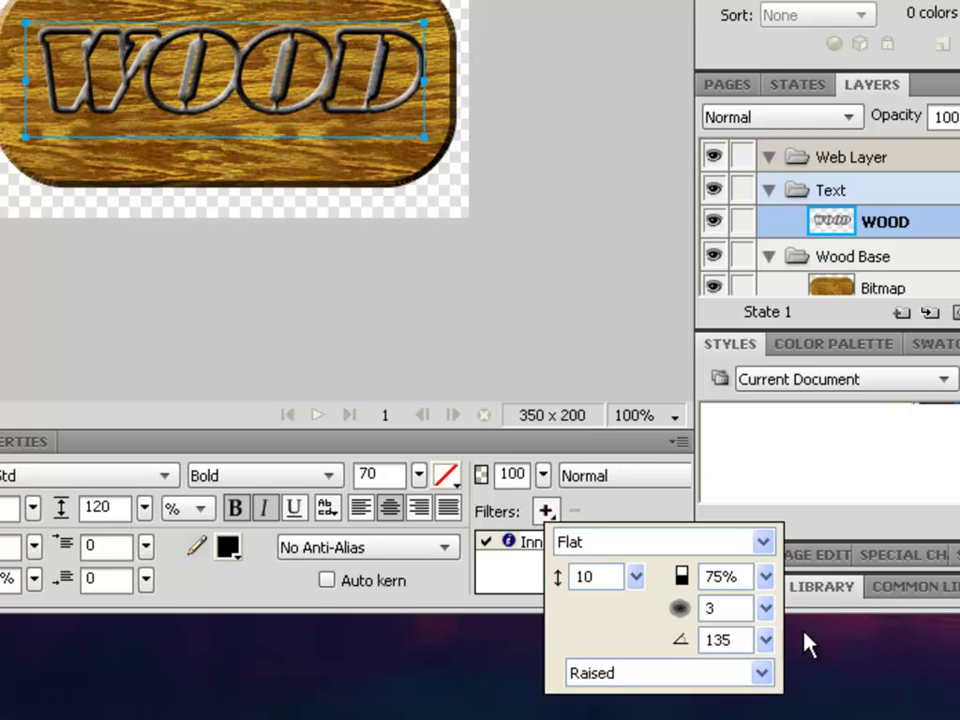
left_click_drag(766, 578, 767, 524)
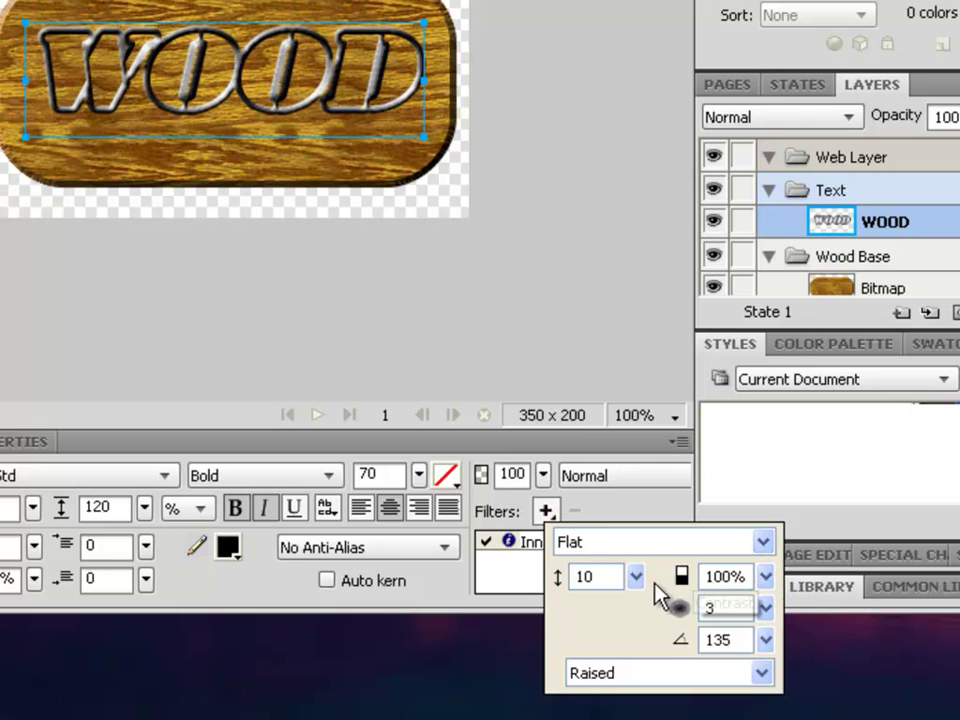
left_click_drag(638, 584, 638, 602)
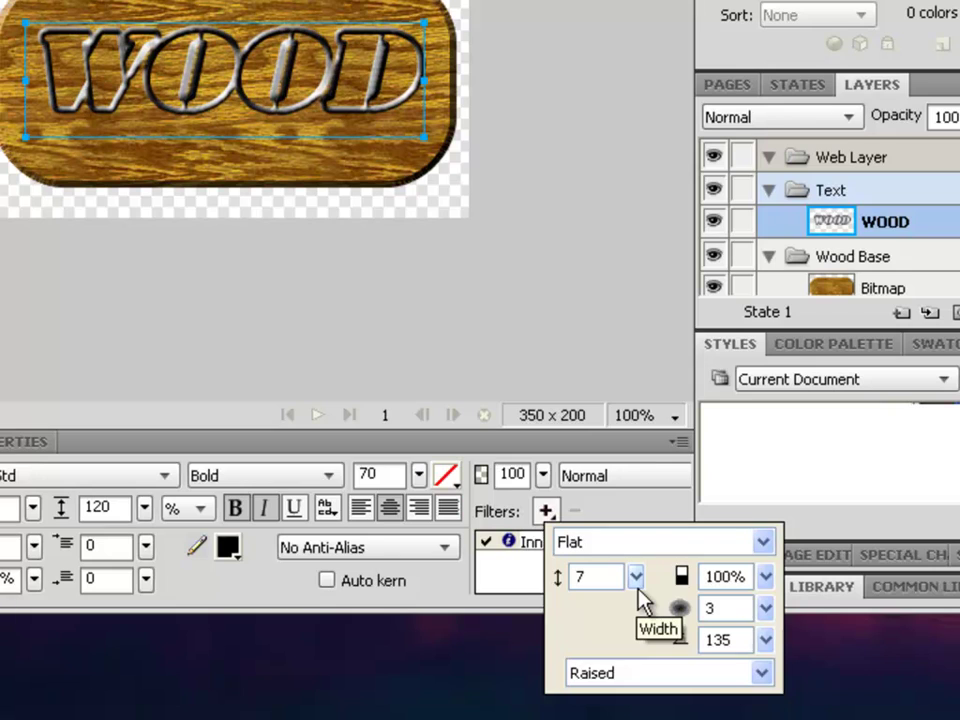
left_click_drag(765, 608, 766, 642)
left_click(767, 640)
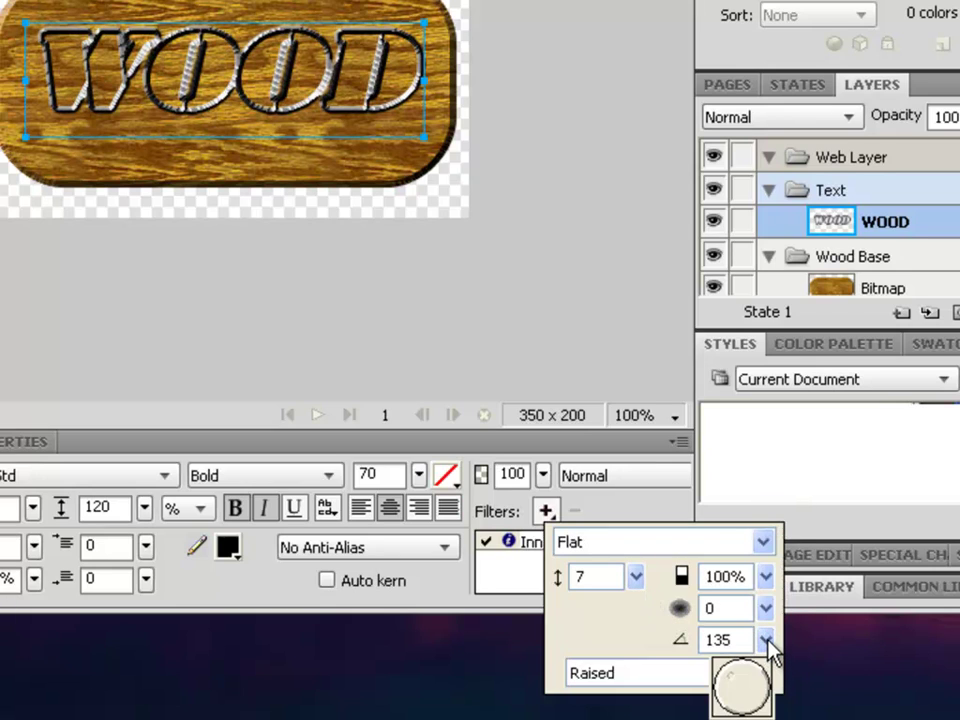
left_click_drag(737, 688, 755, 708)
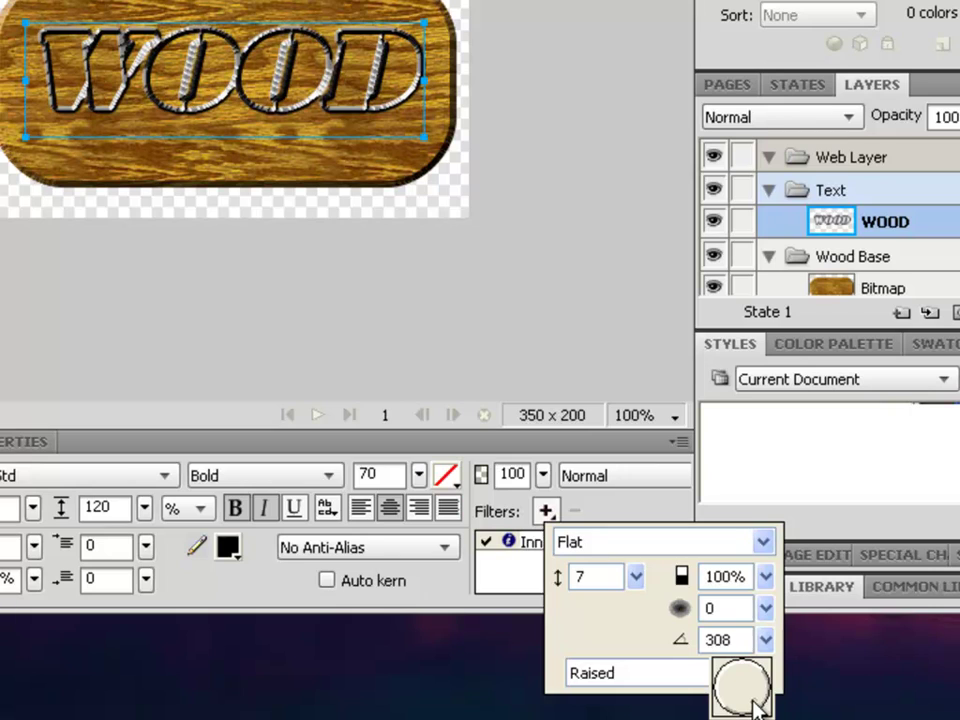
left_click(620, 207)
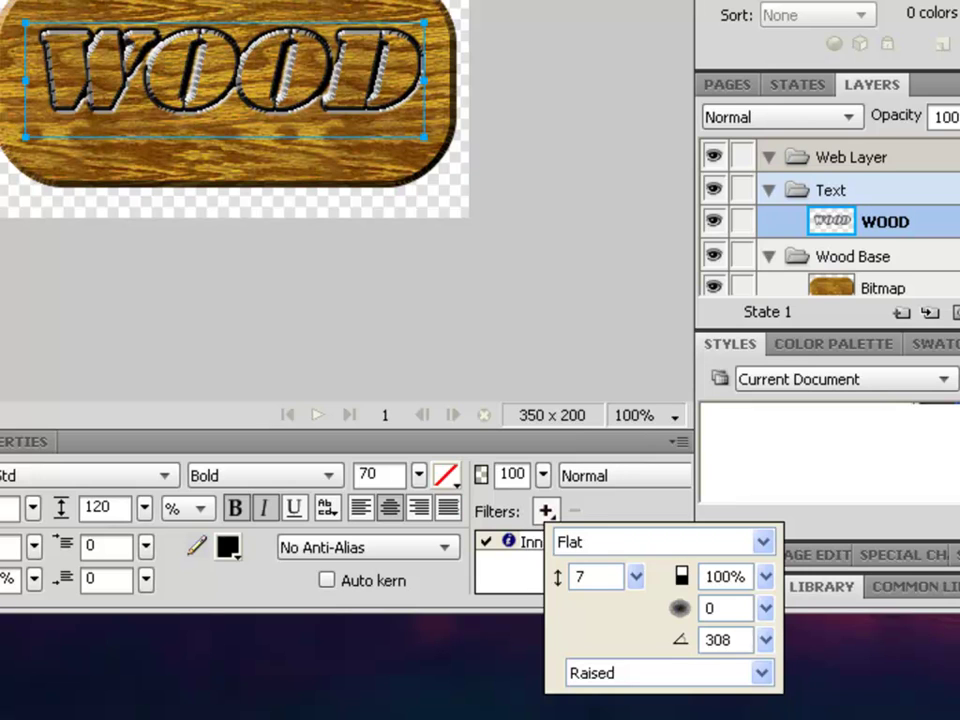
left_click(580, 368)
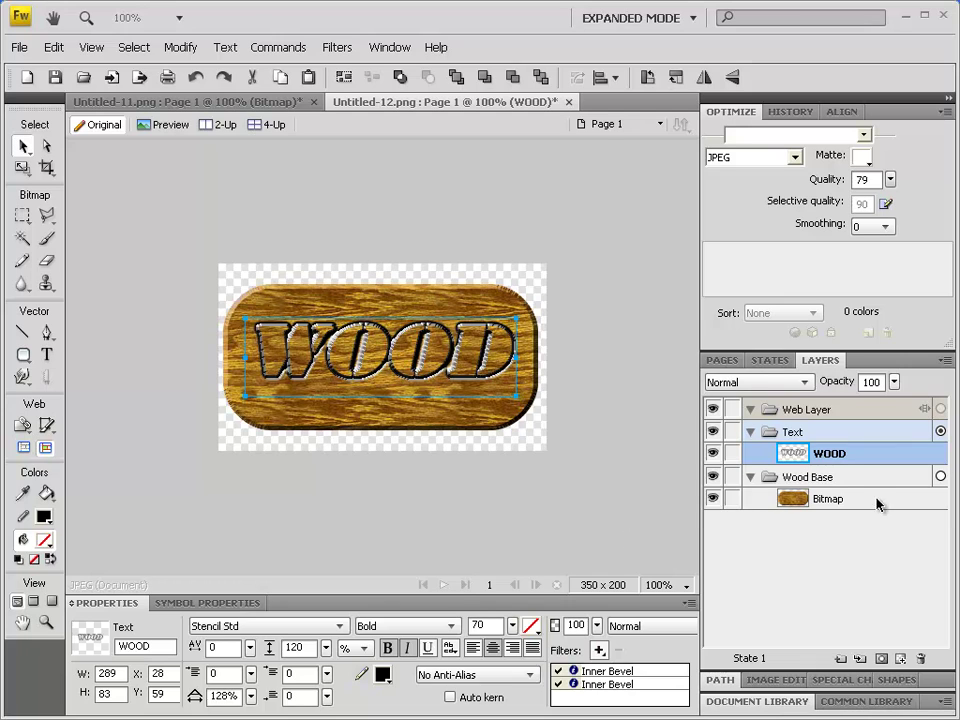
Draw a rounded rectangle over the wood sign and match its corner radius to the sign.
left_click(847, 483)
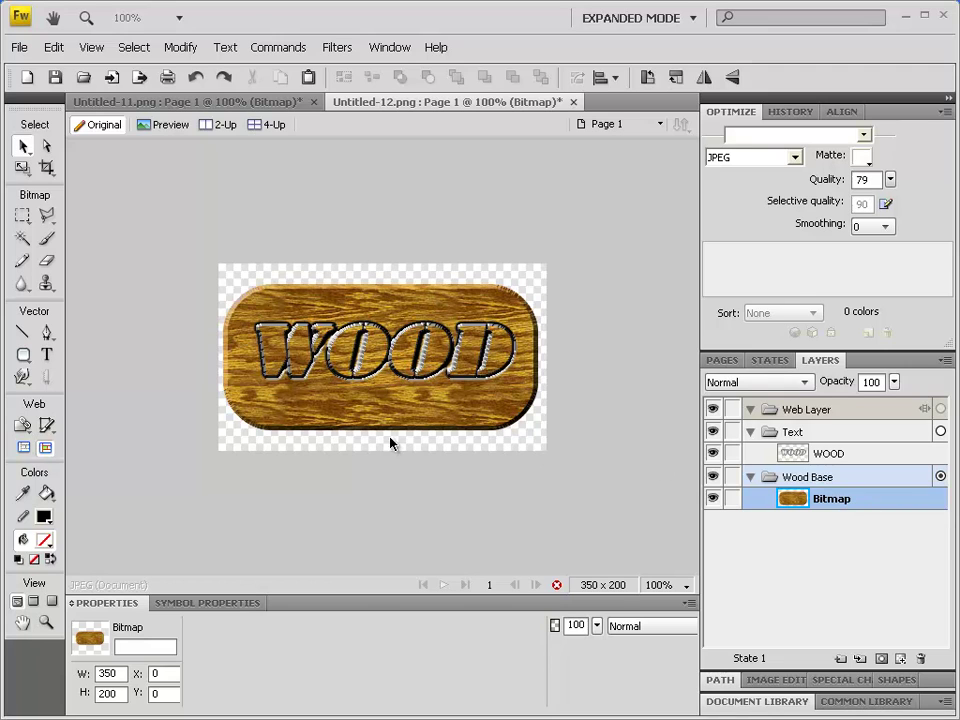
left_click(24, 354)
left_click_drag(225, 286, 537, 430)
key("v")
left_click_drag(501, 287, 492, 289)
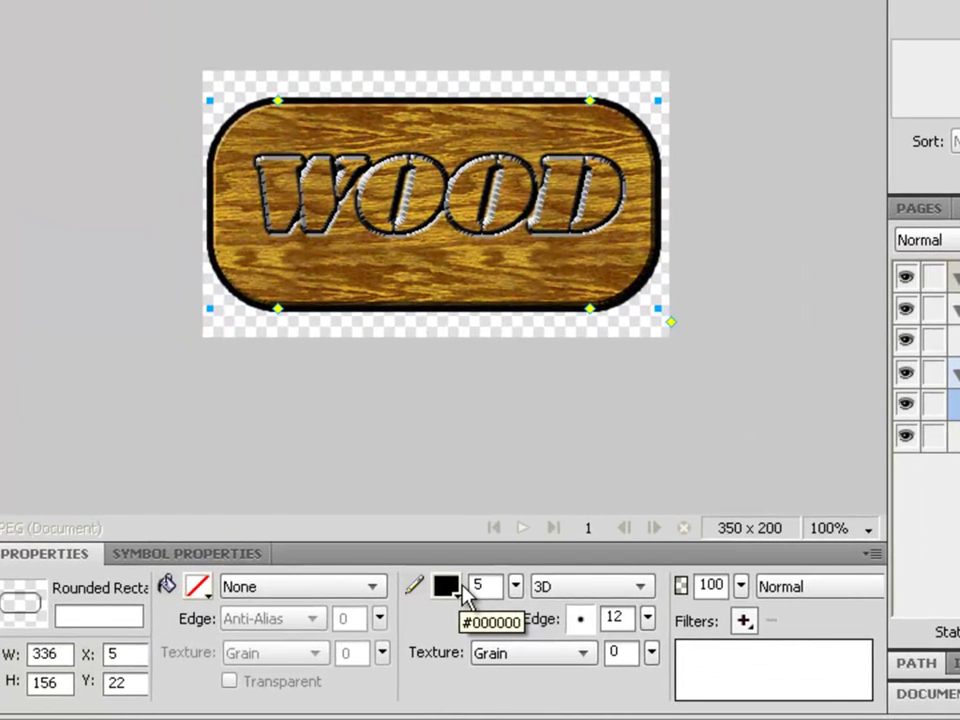
Fill the rectangle with a linear Black, White gradient running from top to bottom.
left_click(362, 590)
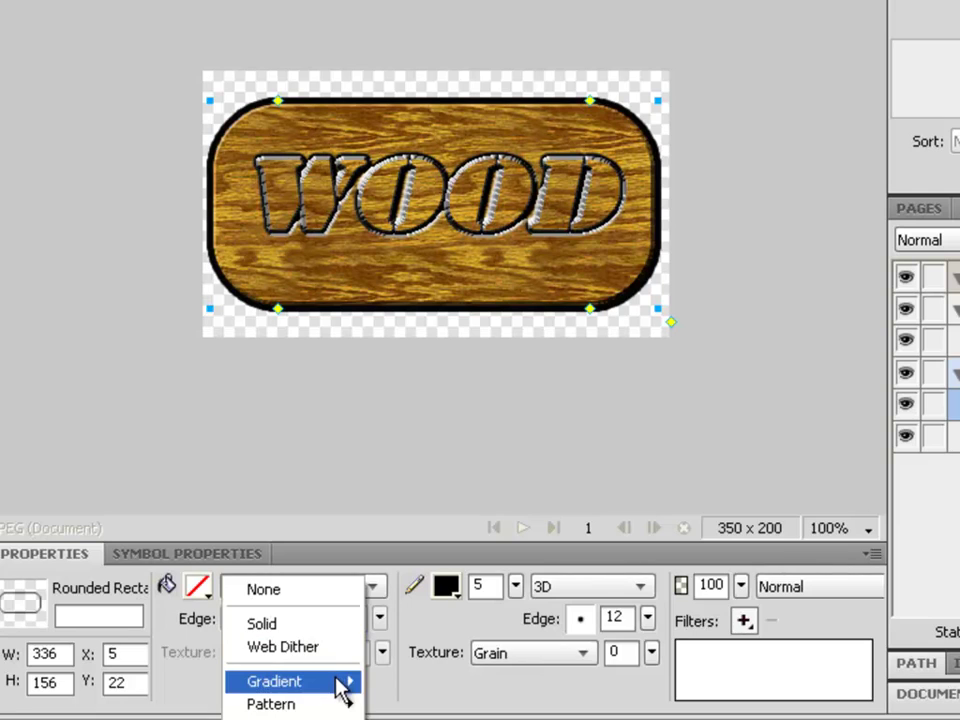
mouse_move(340, 685)
left_click(380, 683)
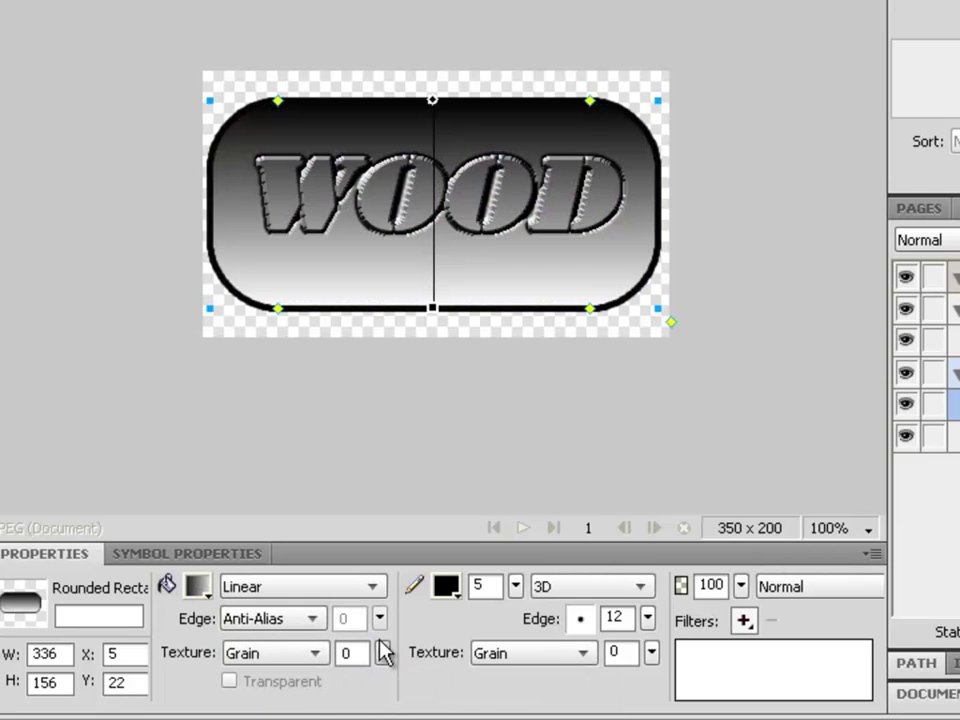
left_click(212, 604)
left_click(320, 472)
left_click(321, 474)
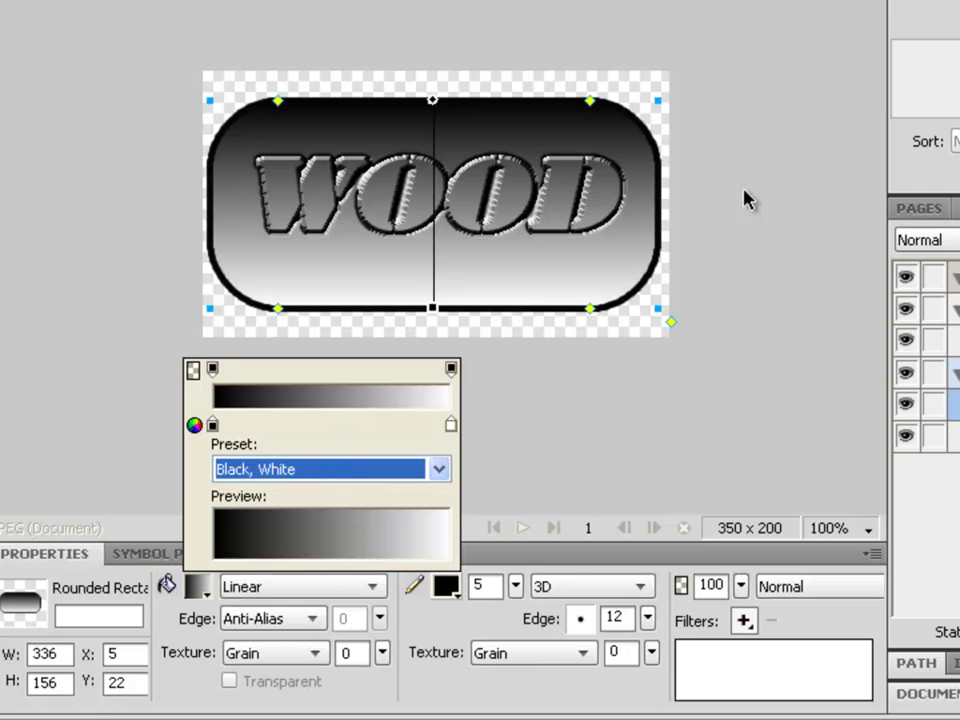
mouse_move(435, 101)
left_mouse_down()
mouse_move(431, 64)
mouse_move(435, 144)
mouse_move(437, 47)
mouse_move(435, 137)
left_mouse_up()
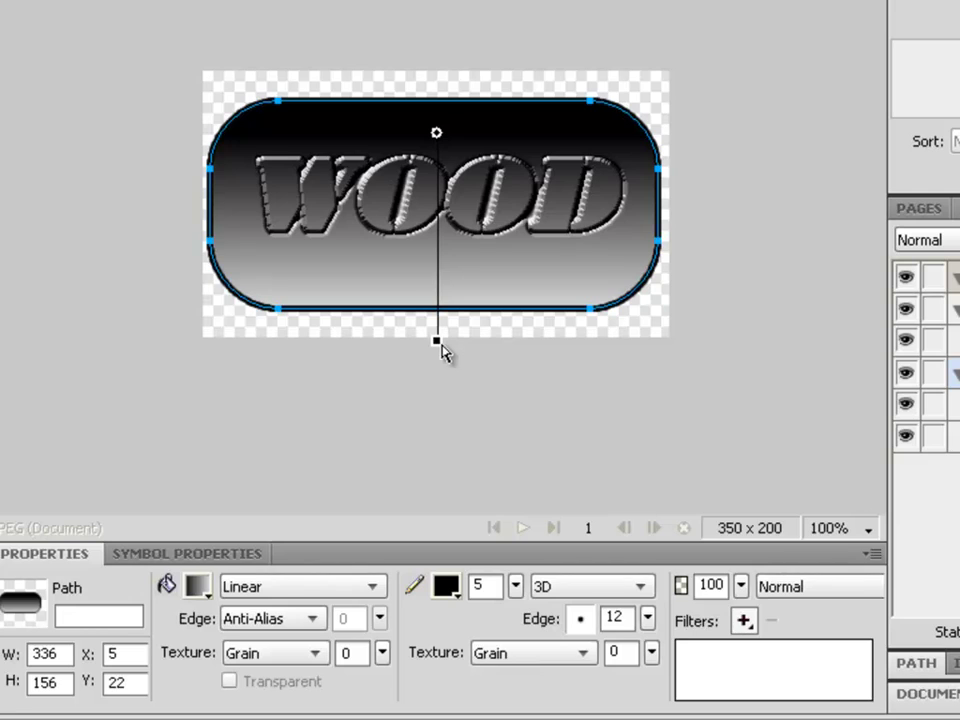
Set the gradient rectangle's blend mode to Screen and reverse its gradient so white sits at the top.
left_click_drag(437, 336, 437, 328)
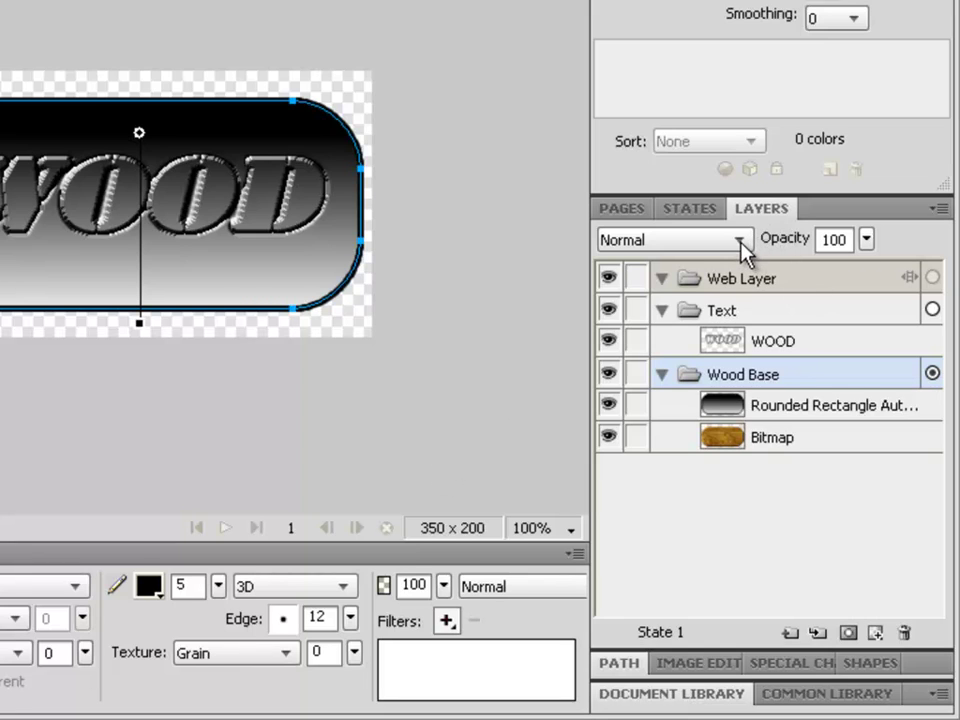
left_click(741, 241)
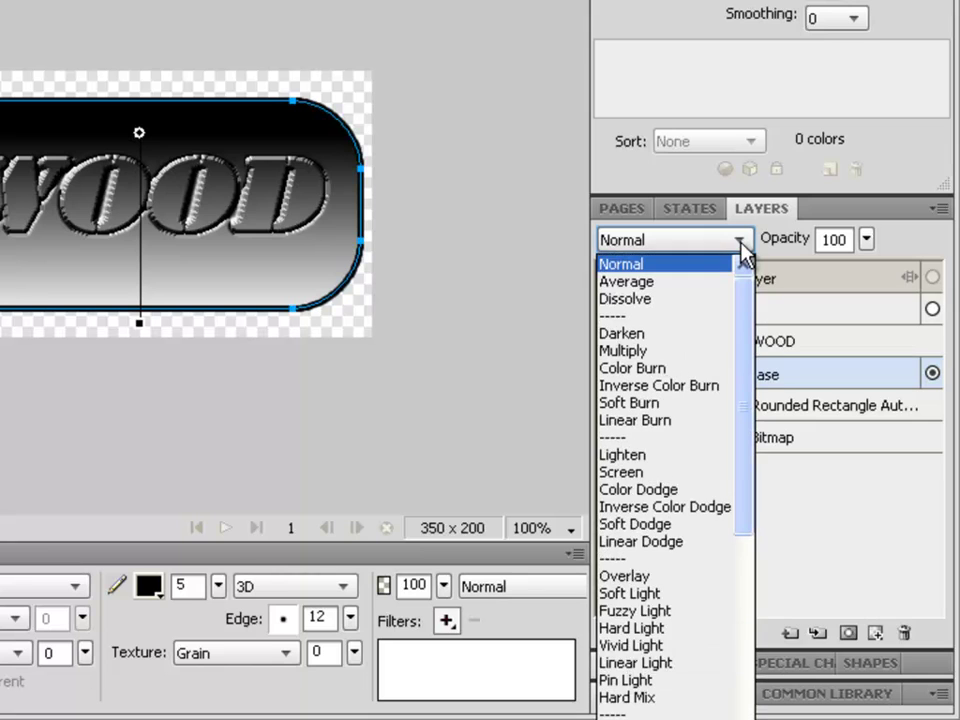
left_click(742, 245)
left_click(742, 245)
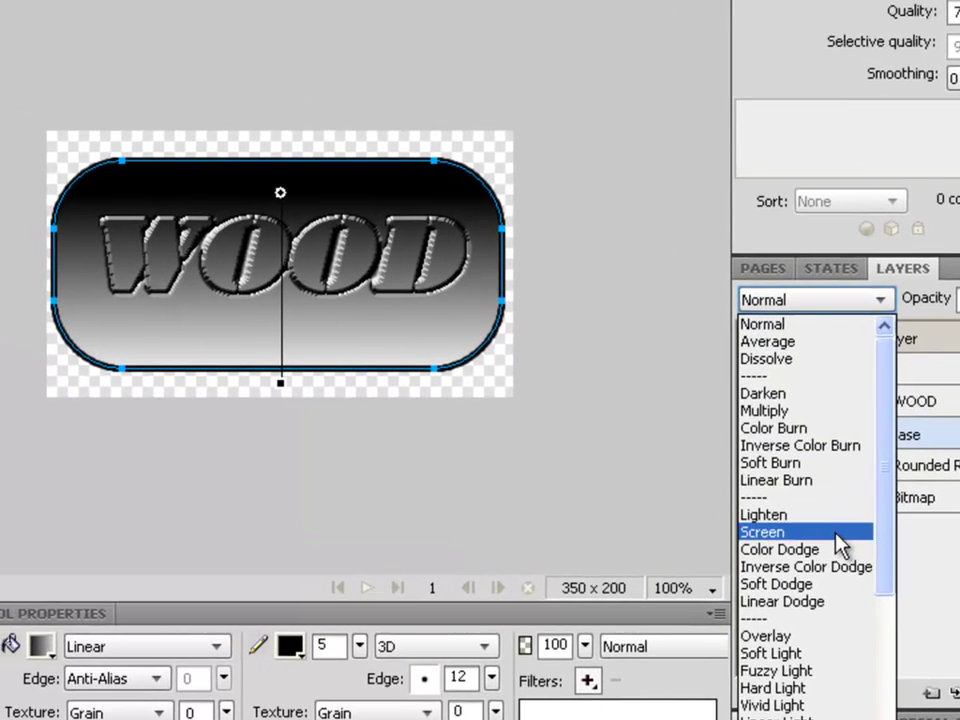
left_click(836, 540)
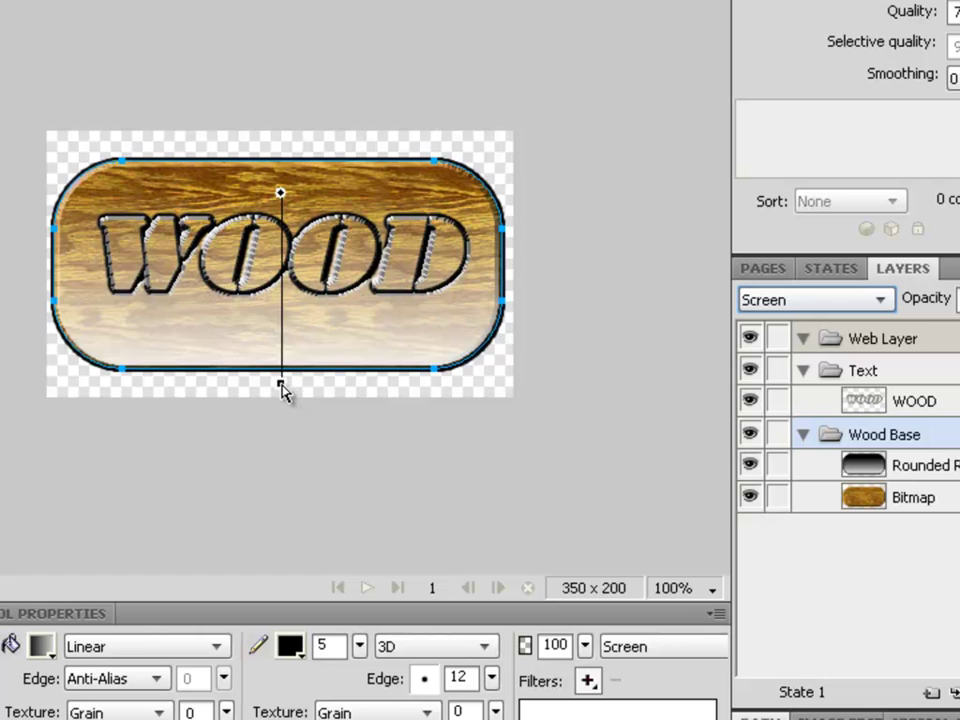
left_click_drag(281, 384, 282, 133)
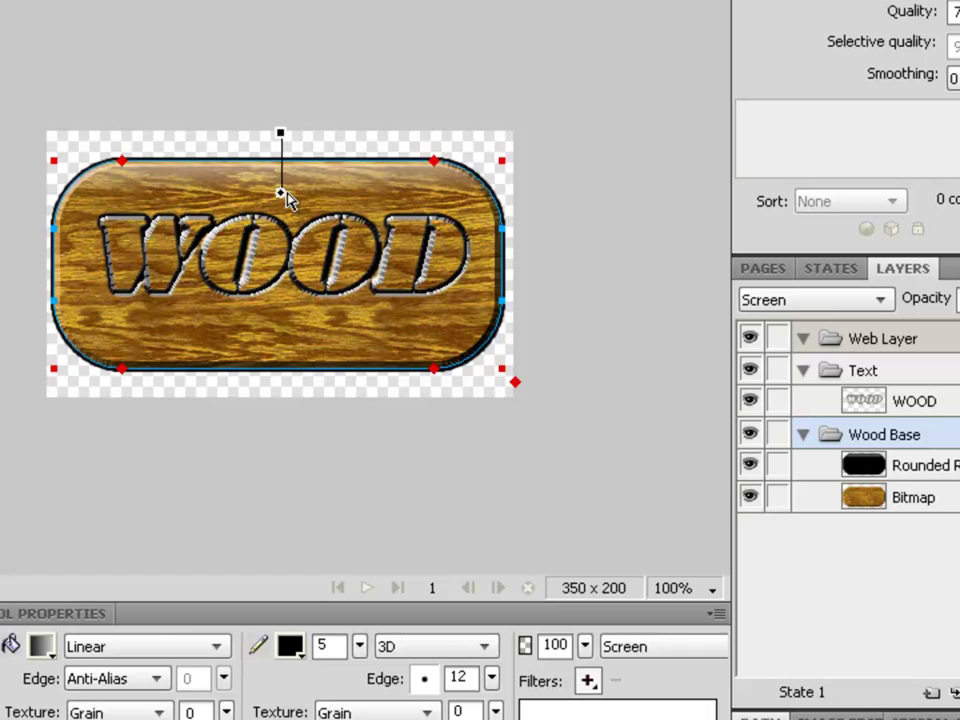
left_click_drag(281, 194, 283, 277)
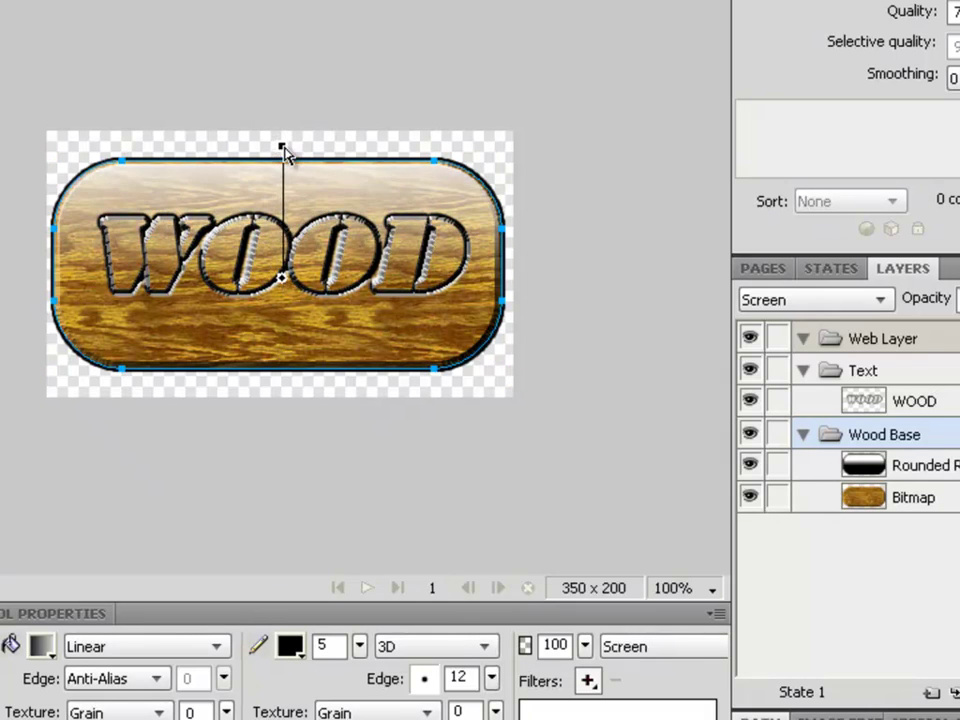